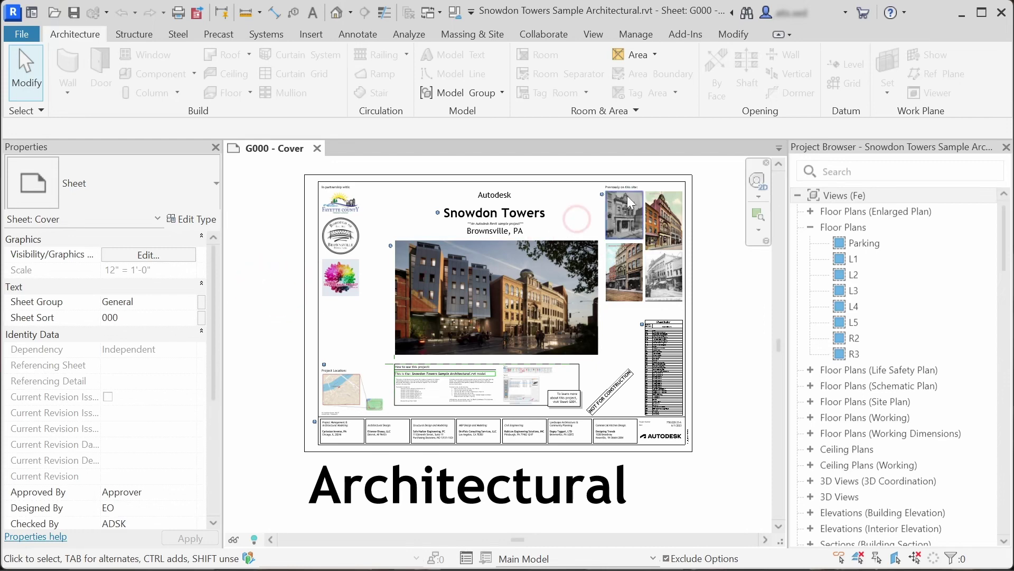
Preview the batch rename of element types, widen its columns, then cancel without applying
{"action": "left_click", "coordinate": [686, 35]}
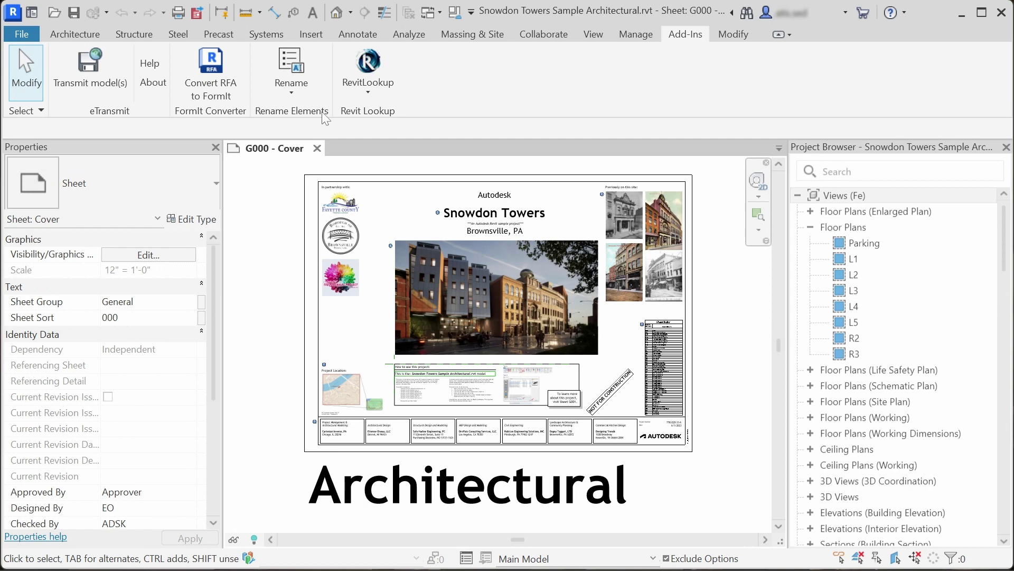
{"action": "left_click", "coordinate": [301, 91]}
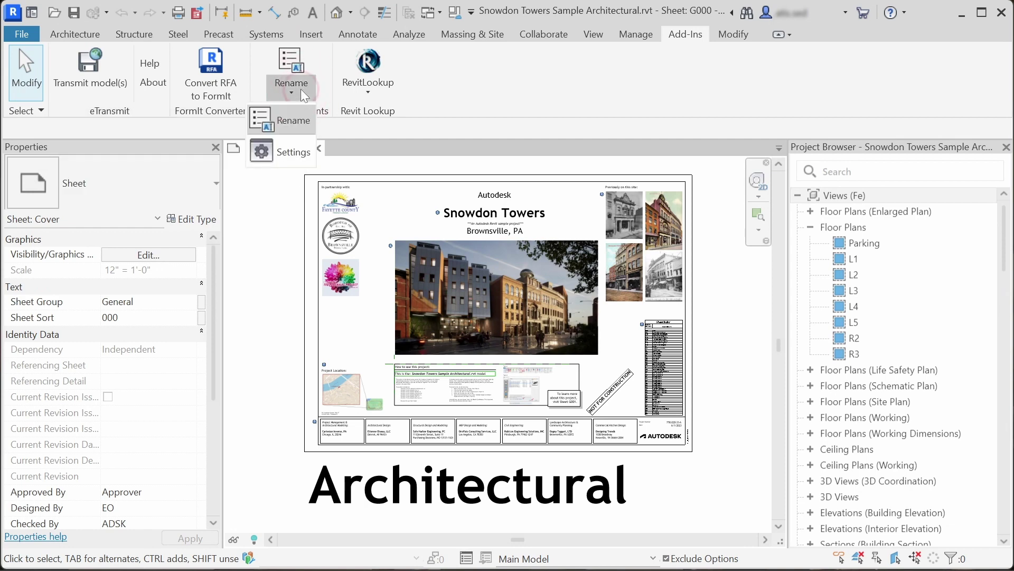
{"action": "left_click", "coordinate": [294, 121]}
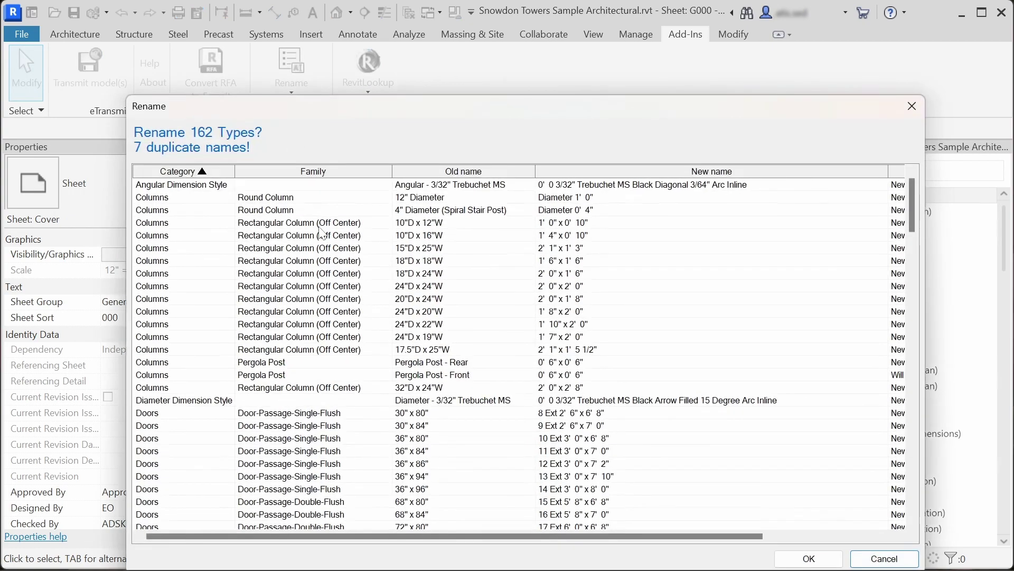
{"action": "left_click_drag", "start_coordinate": [302, 105], "coordinate": [246, 44]}
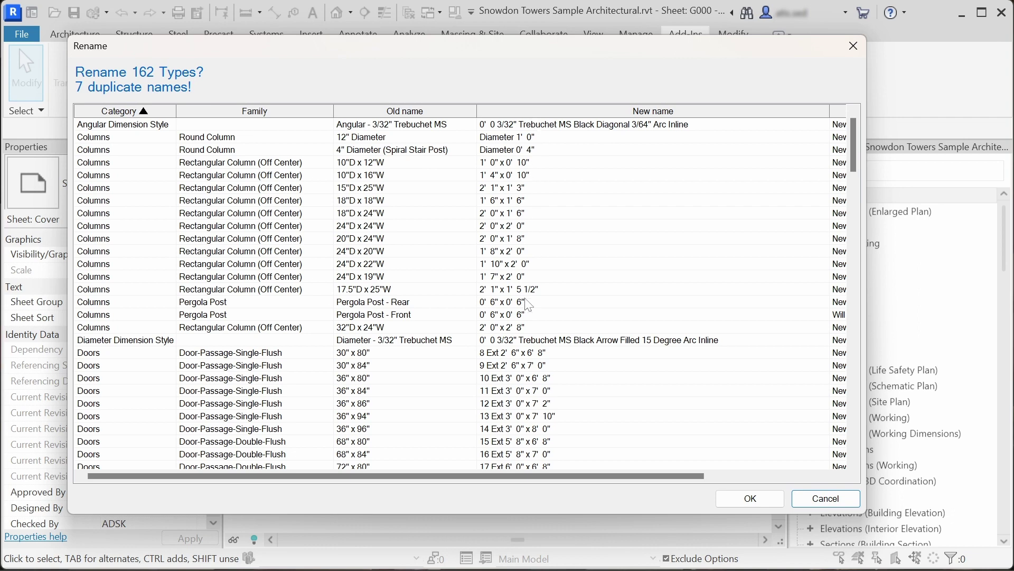
{"action": "left_click_drag", "start_coordinate": [524, 476], "coordinate": [655, 476]}
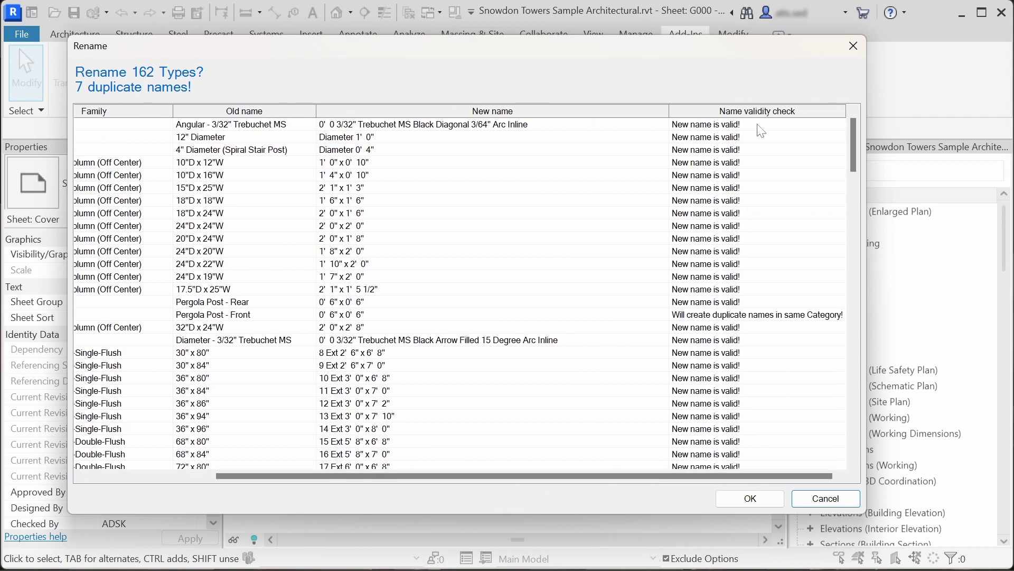
{"action": "left_click_drag", "start_coordinate": [761, 475], "coordinate": [557, 467]}
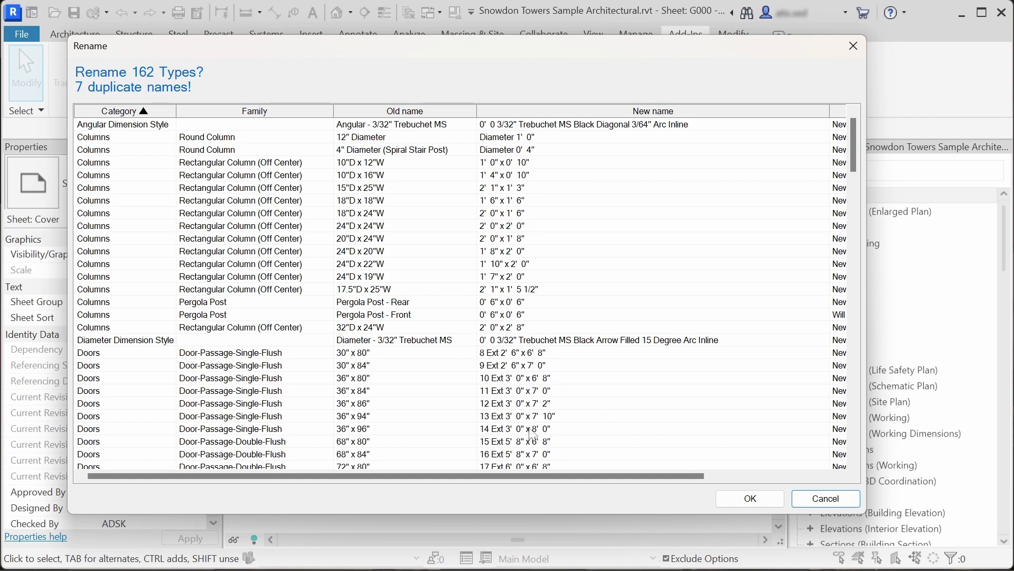
{"action": "left_click_drag", "start_coordinate": [854, 164], "coordinate": [467, 163]}
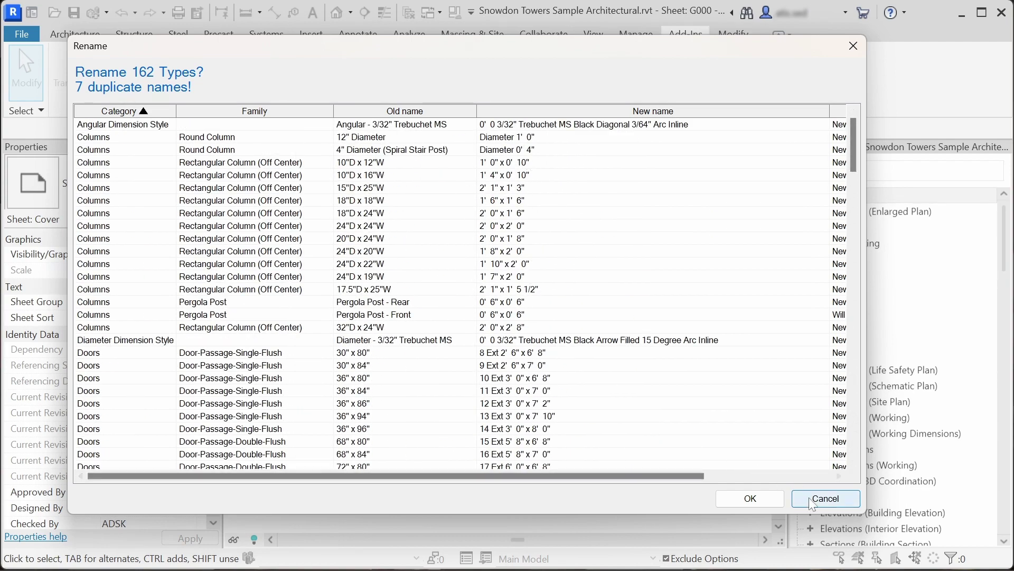
{"action": "left_click", "coordinate": [825, 498]}
{"action": "left_click", "coordinate": [282, 319]}
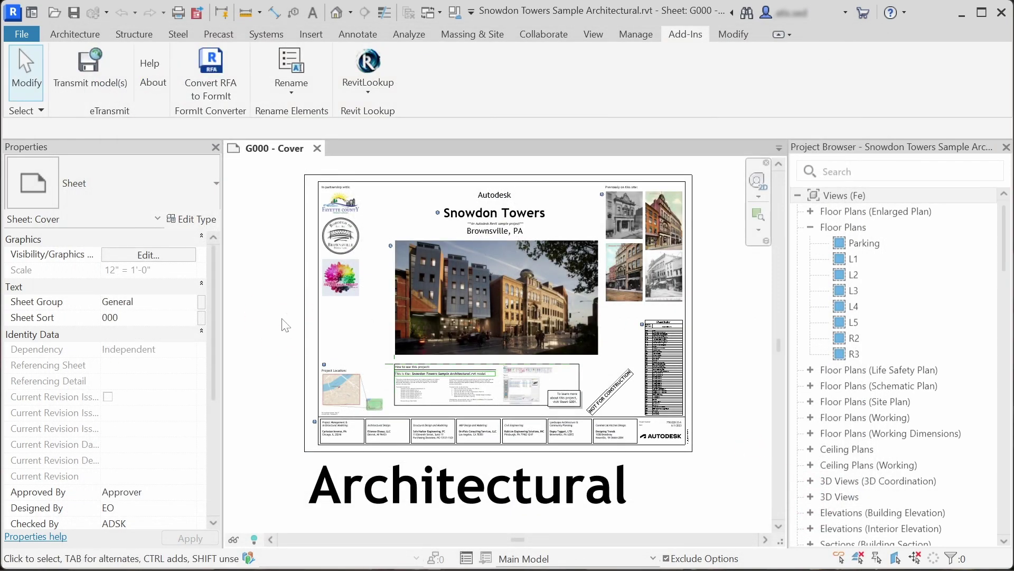
Check the Length format in Project Units without changing anything
{"action": "left_click", "coordinate": [631, 36]}
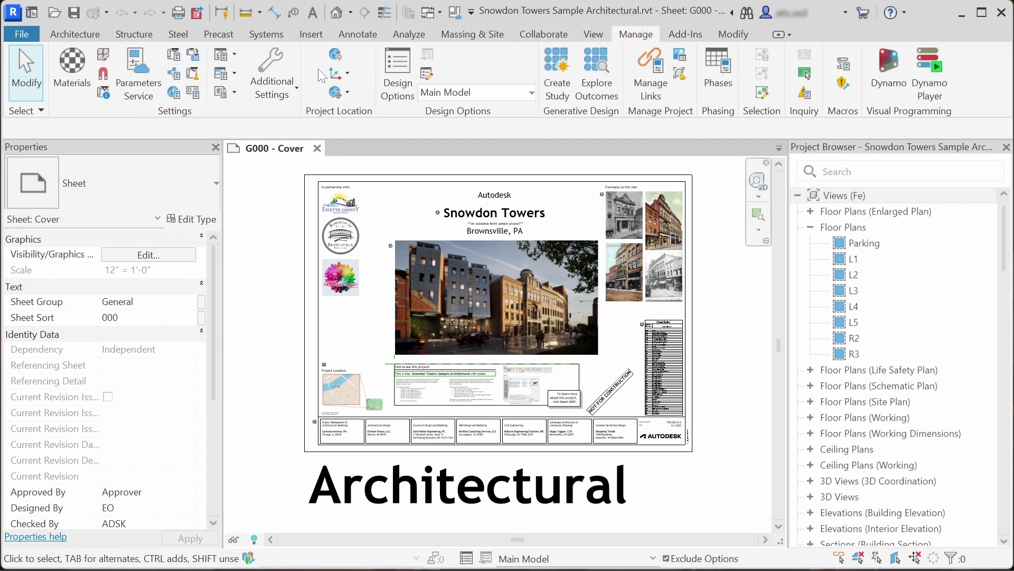
{"action": "left_click", "coordinate": [193, 92]}
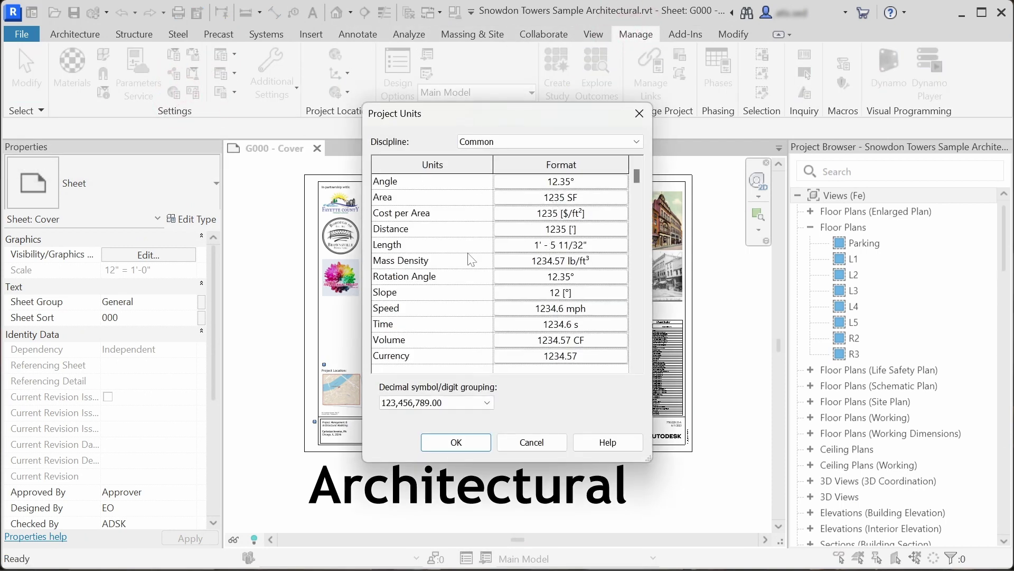
{"action": "left_click", "coordinate": [547, 246]}
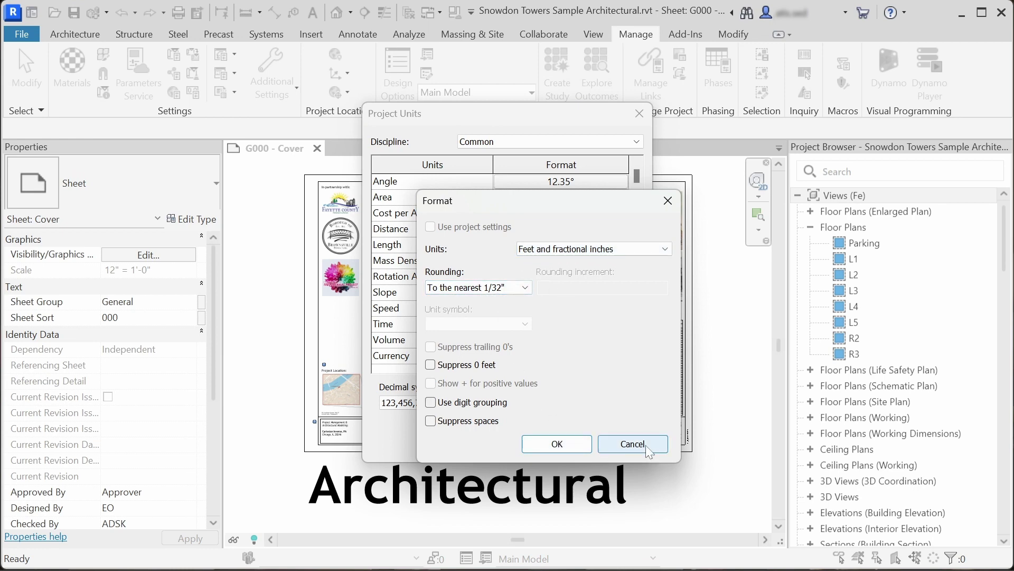
{"action": "left_click", "coordinate": [629, 444]}
{"action": "left_click", "coordinate": [531, 440]}
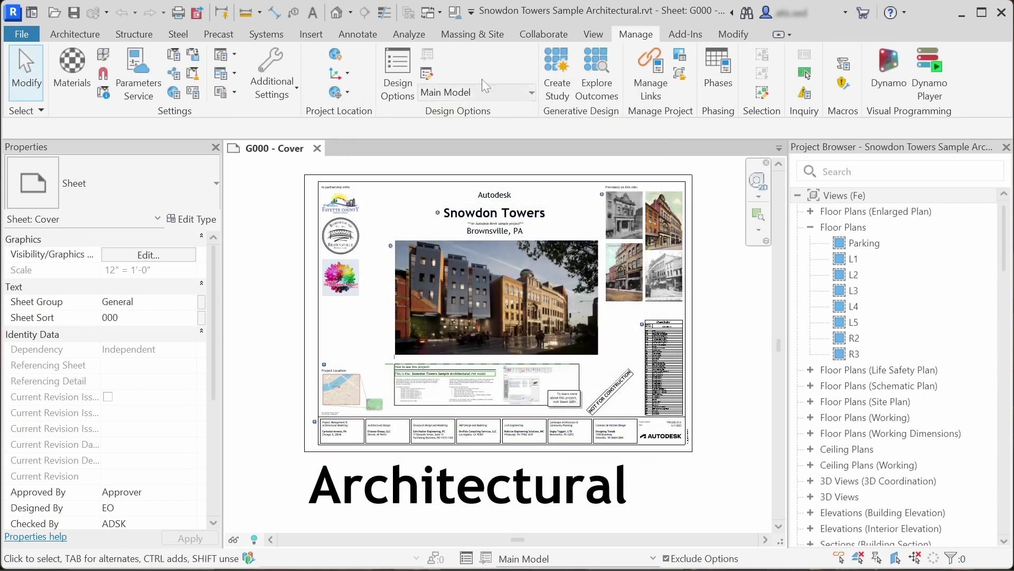
Open the Rename Elements Settings and scroll through the ticked Categories list
{"action": "left_click", "coordinate": [686, 34]}
{"action": "left_click", "coordinate": [314, 90]}
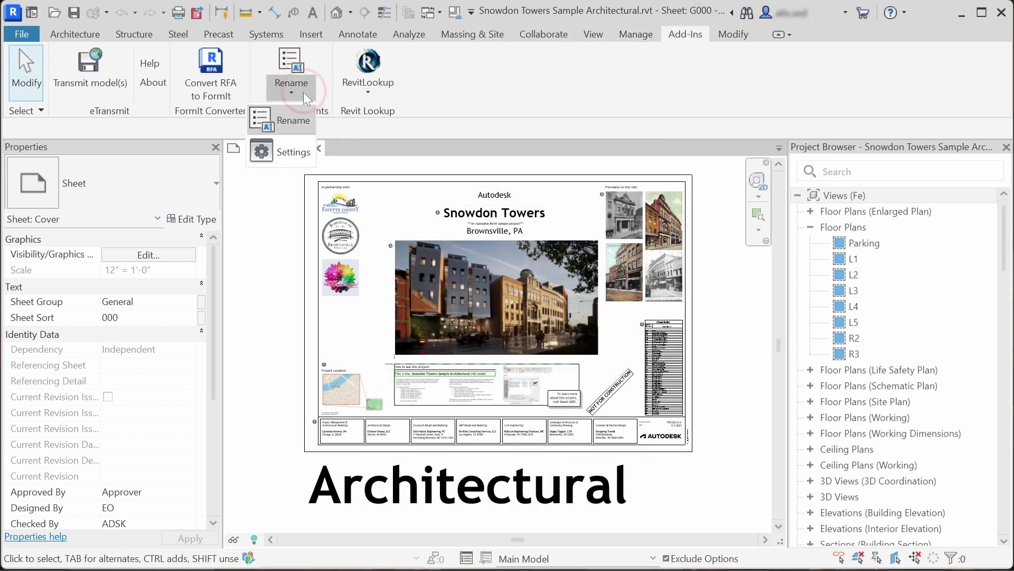
{"action": "left_click", "coordinate": [302, 153]}
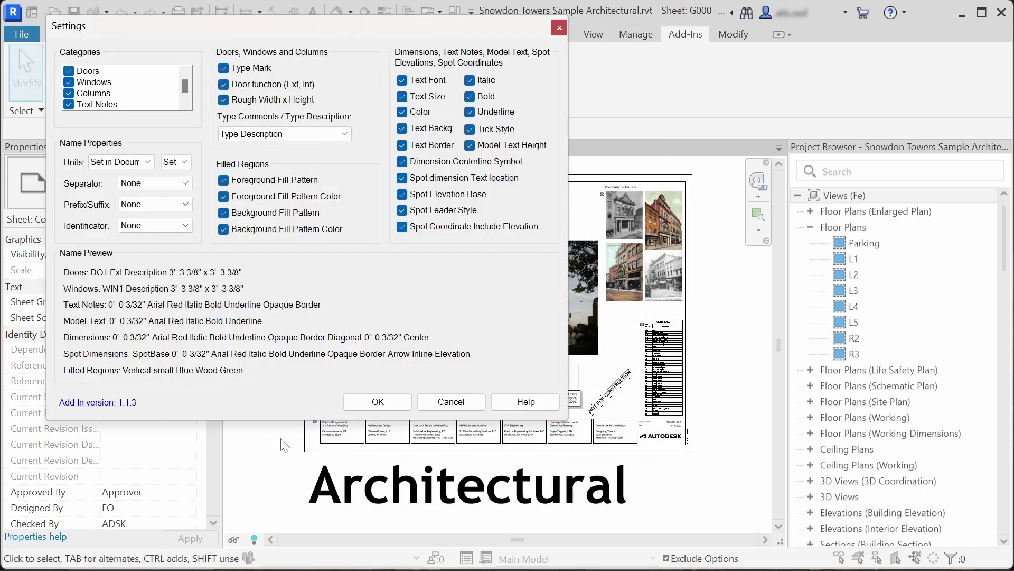
{"action": "left_click", "coordinate": [185, 104]}
{"action": "left_click", "coordinate": [185, 103]}
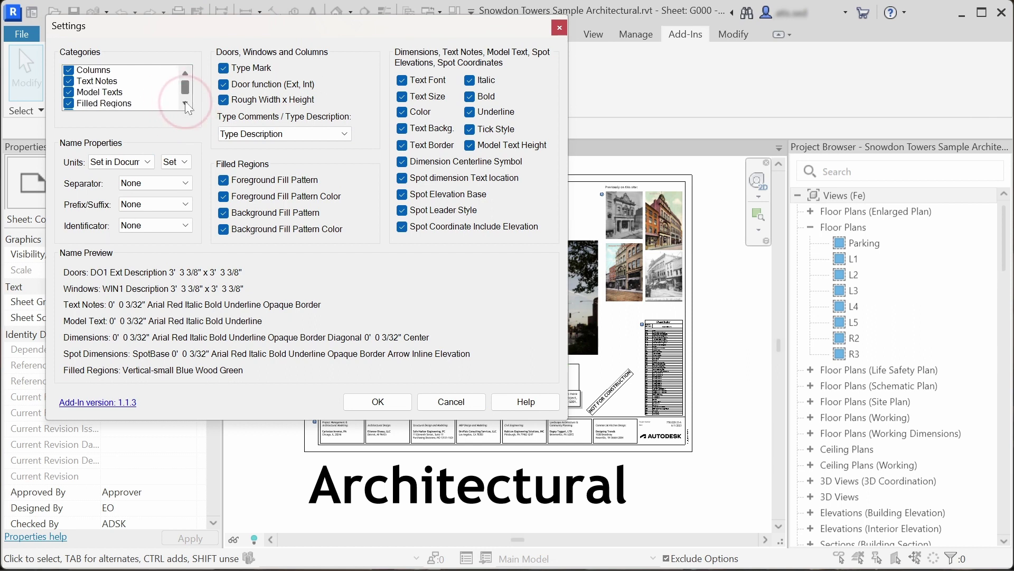
{"action": "left_click", "coordinate": [186, 104]}
{"action": "left_click", "coordinate": [186, 104]}
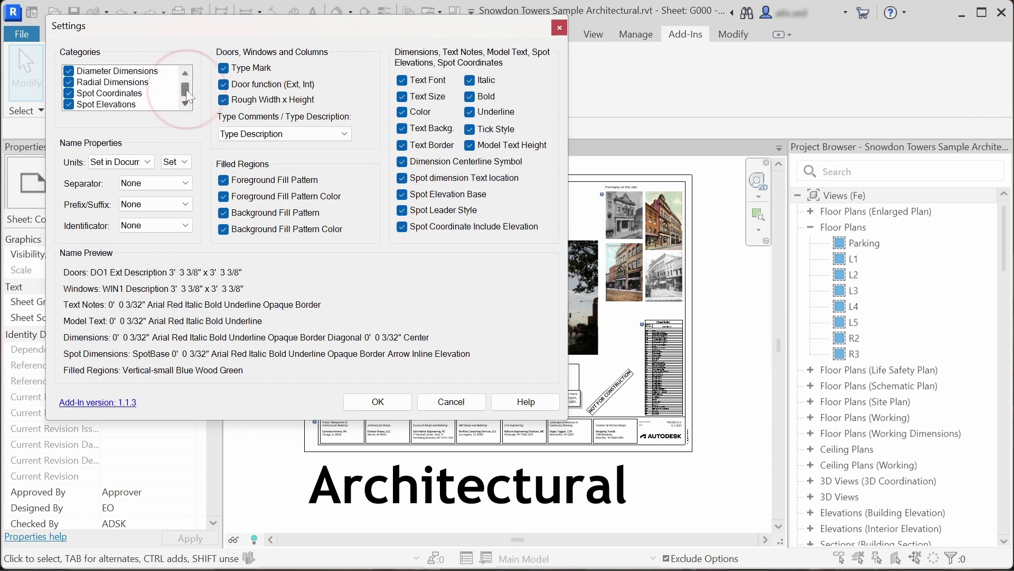
{"action": "scroll", "coordinate": [186, 90], "scroll_direction": "up", "scroll_amount": 3}
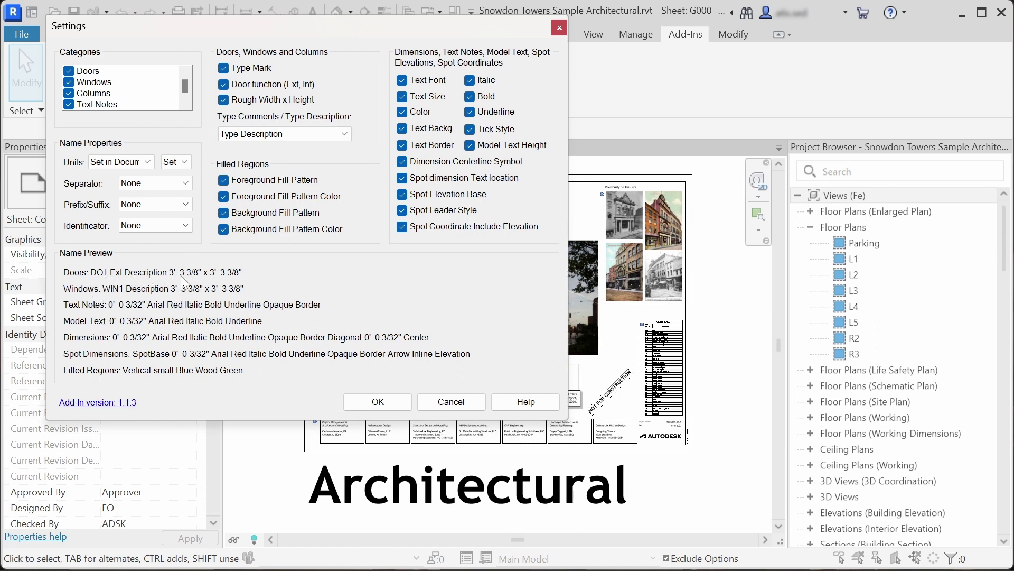
Set name units to fractional inches with the " symbol and no separator
{"action": "left_click", "coordinate": [128, 162]}
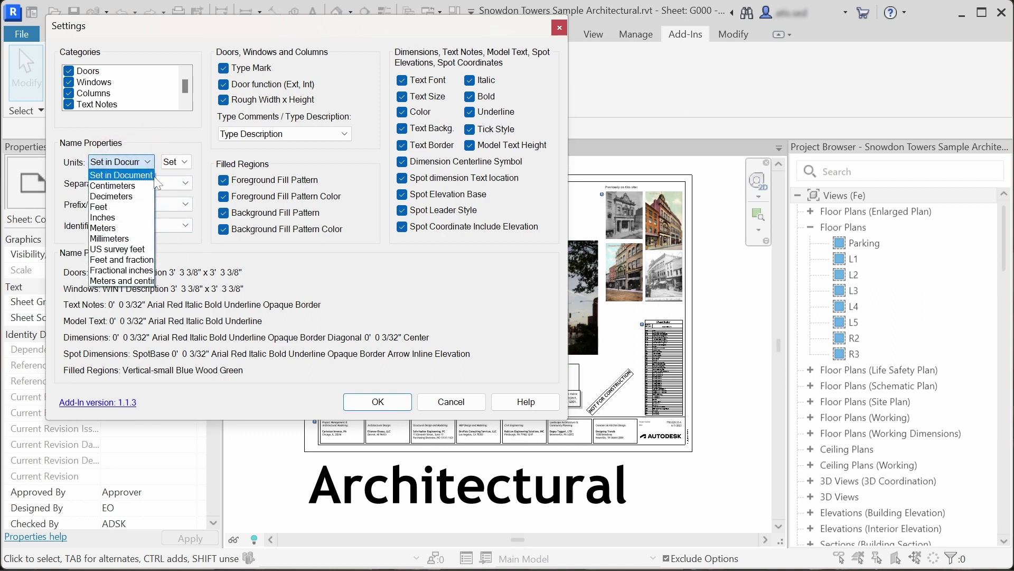
{"action": "left_click", "coordinate": [147, 269]}
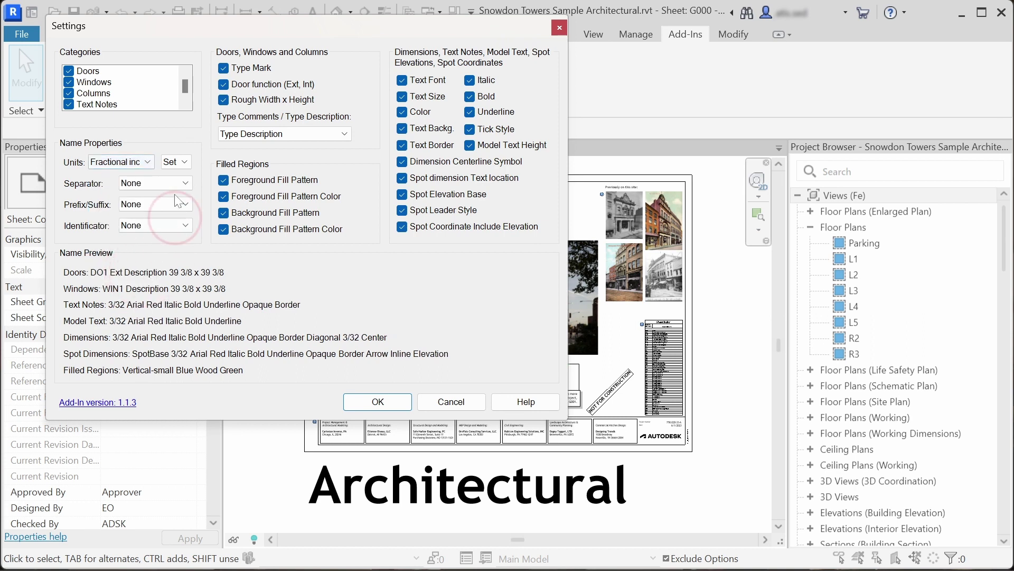
{"action": "left_click", "coordinate": [176, 163]}
{"action": "left_click", "coordinate": [176, 248]}
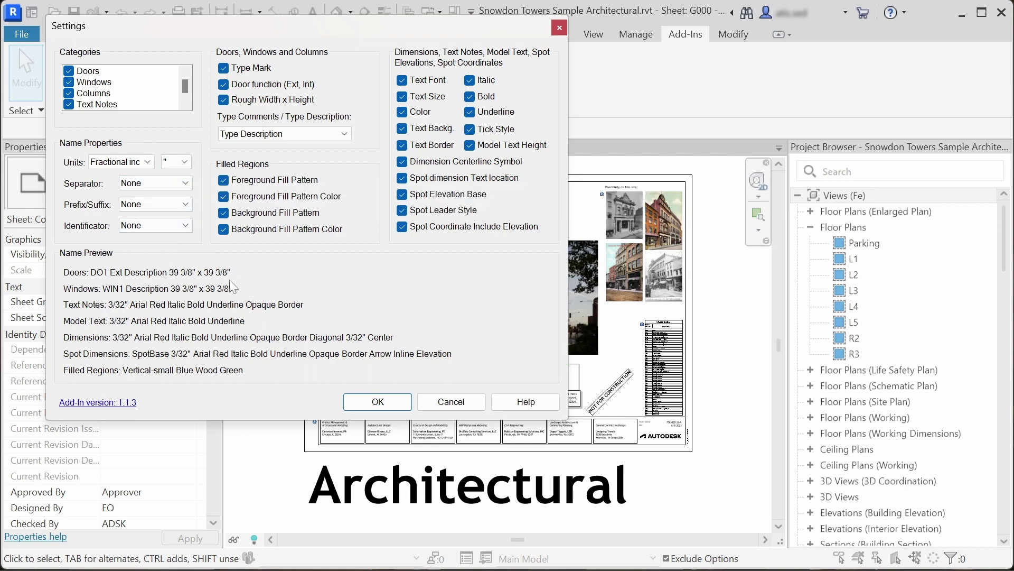
{"action": "left_click", "coordinate": [145, 182]}
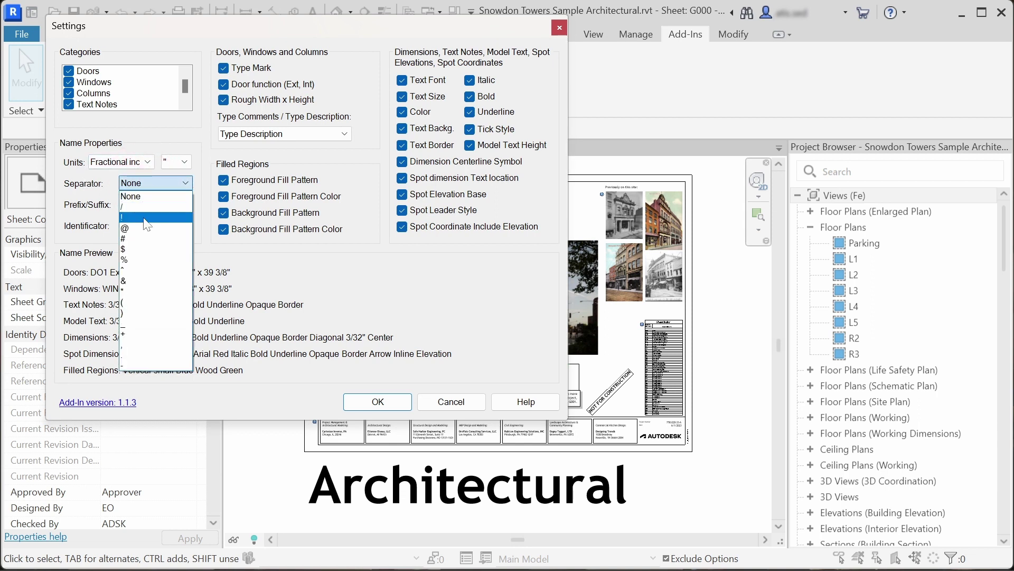
{"action": "left_click", "coordinate": [149, 324]}
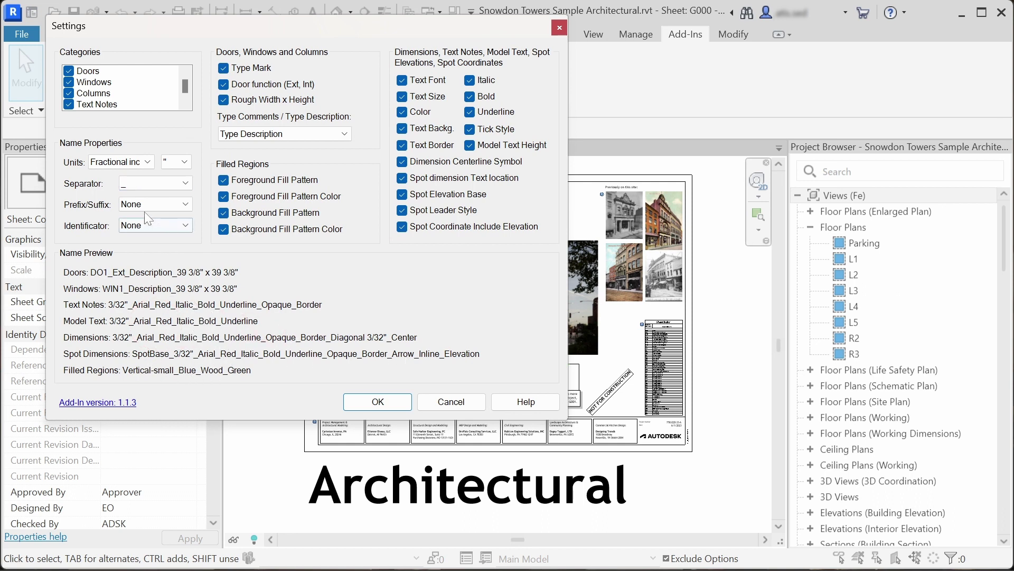
{"action": "left_click", "coordinate": [146, 184]}
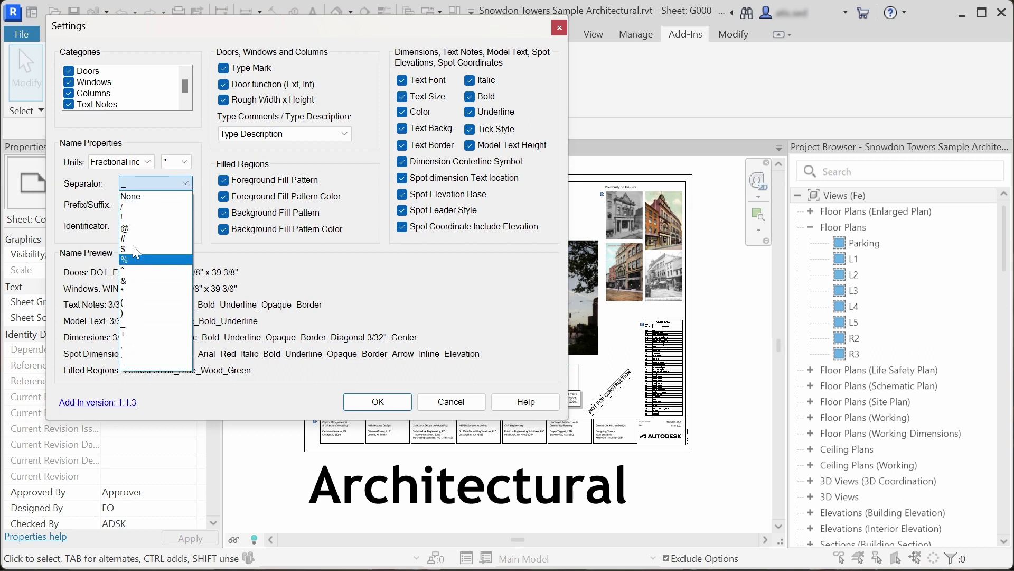
{"action": "left_click", "coordinate": [136, 197]}
Add the extra text as a suffix marked with a '...' identifier, and save the settings
{"action": "left_click", "coordinate": [144, 204]}
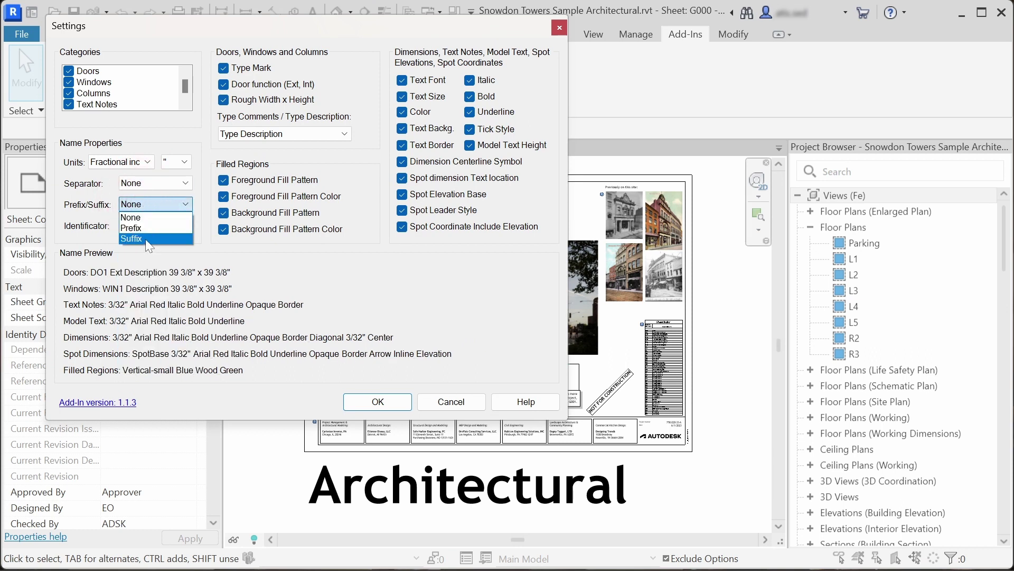
{"action": "left_click", "coordinate": [145, 239]}
{"action": "left_click", "coordinate": [144, 227]}
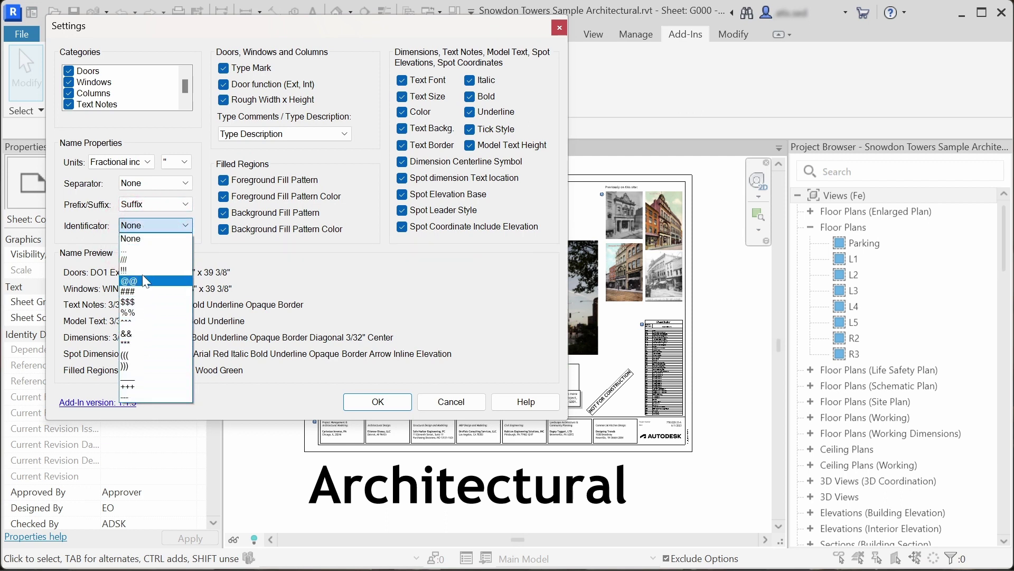
{"action": "left_click", "coordinate": [137, 251]}
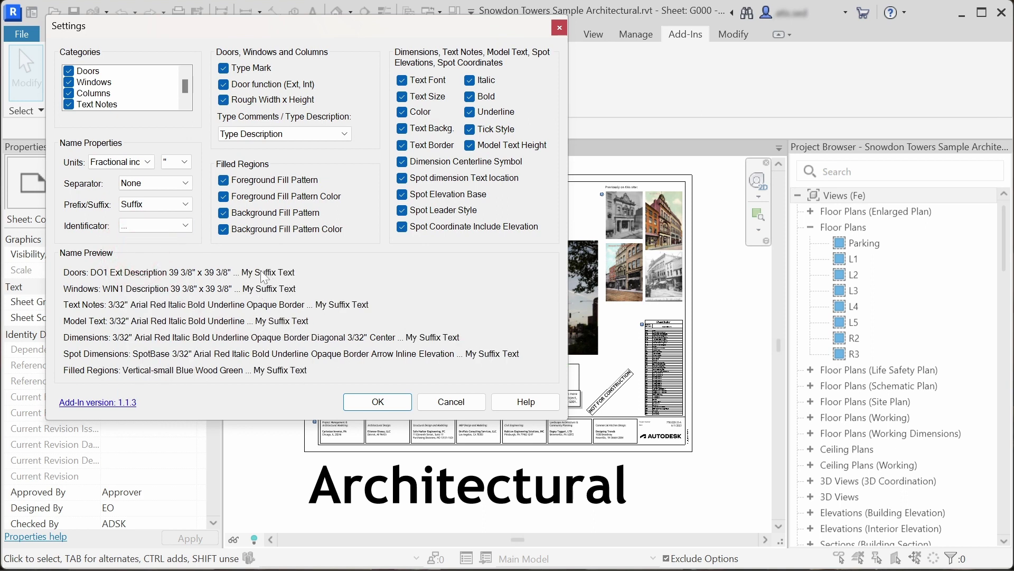
{"action": "mouse_move", "coordinate": [182, 168]}
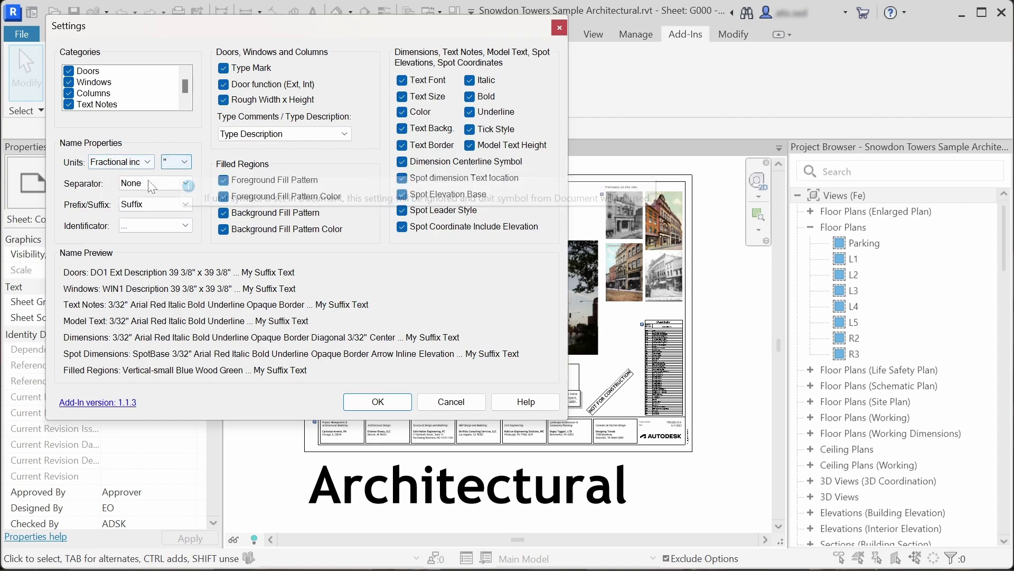
{"action": "left_click", "coordinate": [364, 397]}
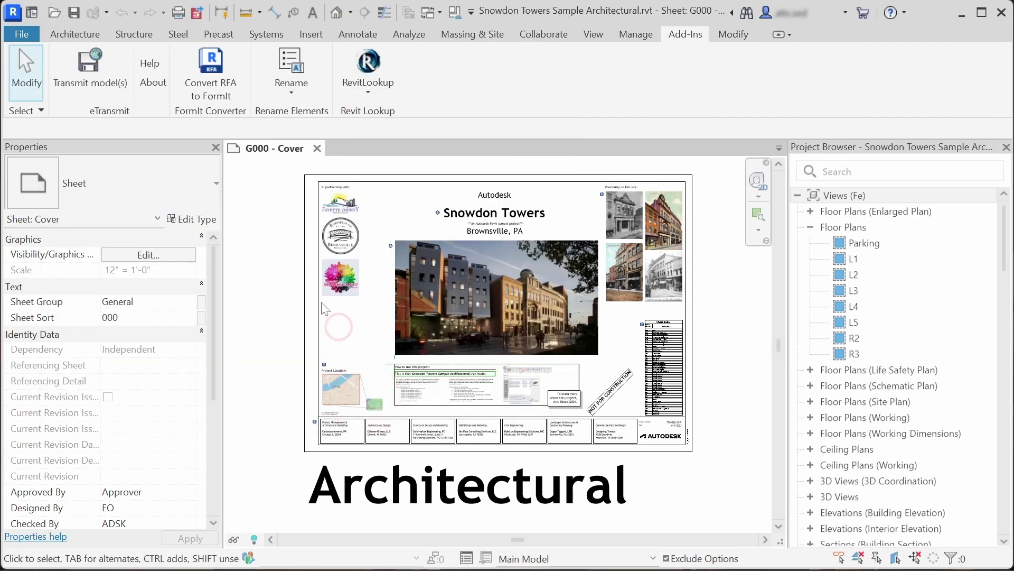
Rerun the rename preview, scroll the 159 proposed Old/New names, and cancel it
{"action": "left_click", "coordinate": [280, 84]}
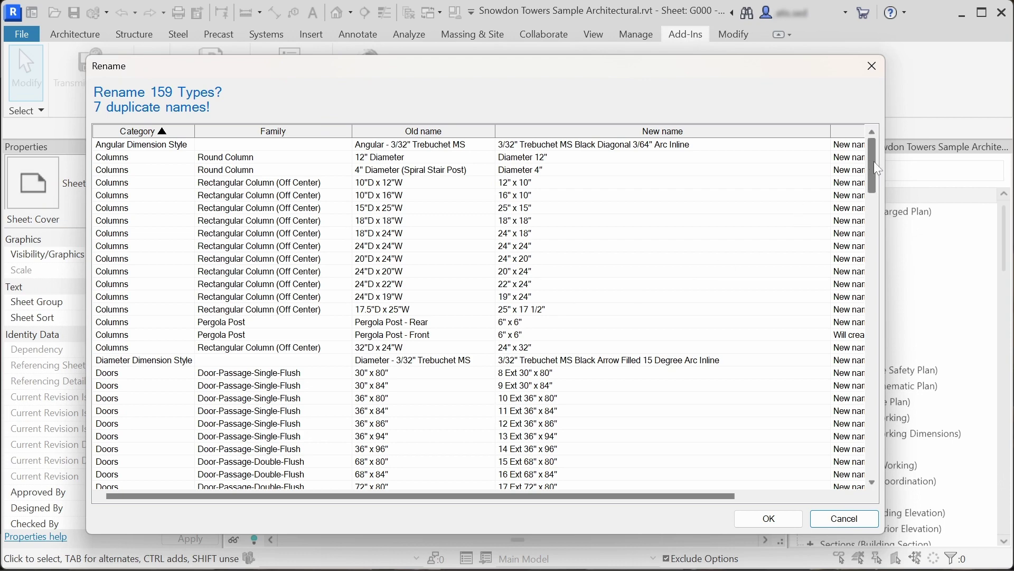
{"action": "left_click_drag", "start_coordinate": [874, 163], "coordinate": [868, 261]}
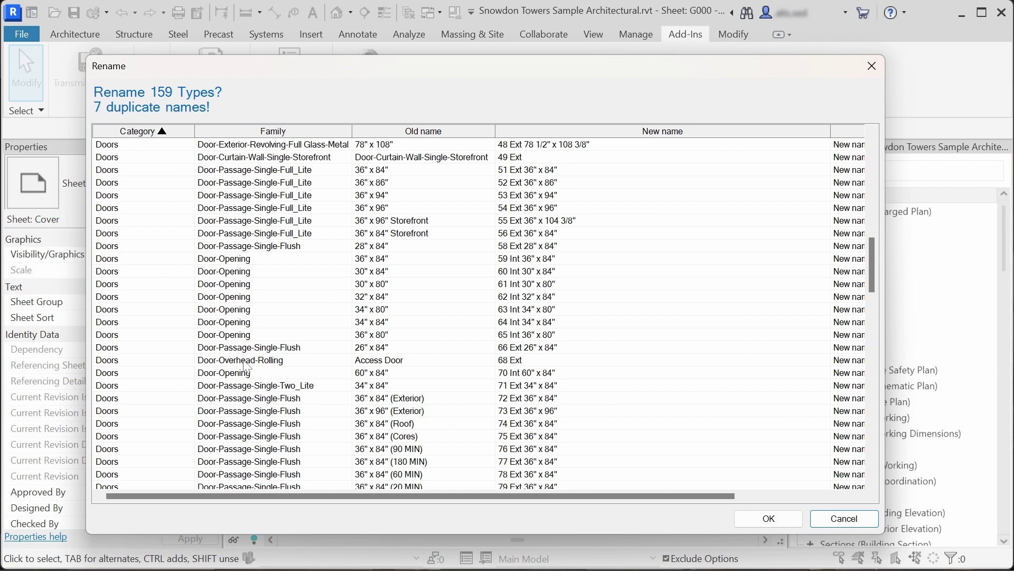
{"action": "left_click", "coordinate": [851, 525]}
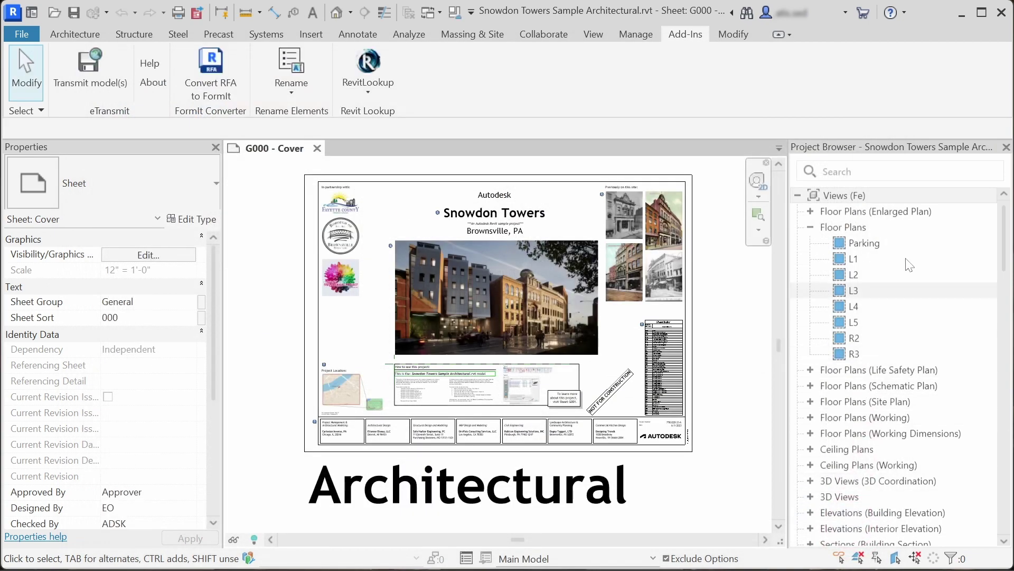
Collapse the Project Browser, expand Door-Overhead-Rolling, and open the Access Door type
{"action": "left_click", "coordinate": [844, 195]}
{"action": "right_click", "coordinate": [845, 211]}
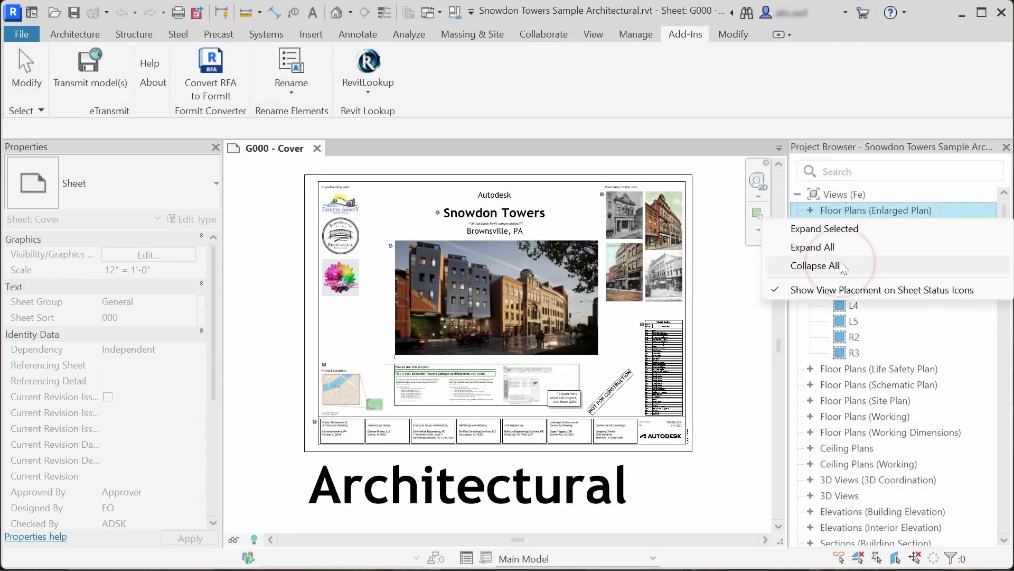
{"action": "left_click", "coordinate": [852, 265]}
{"action": "left_click", "coordinate": [811, 464]}
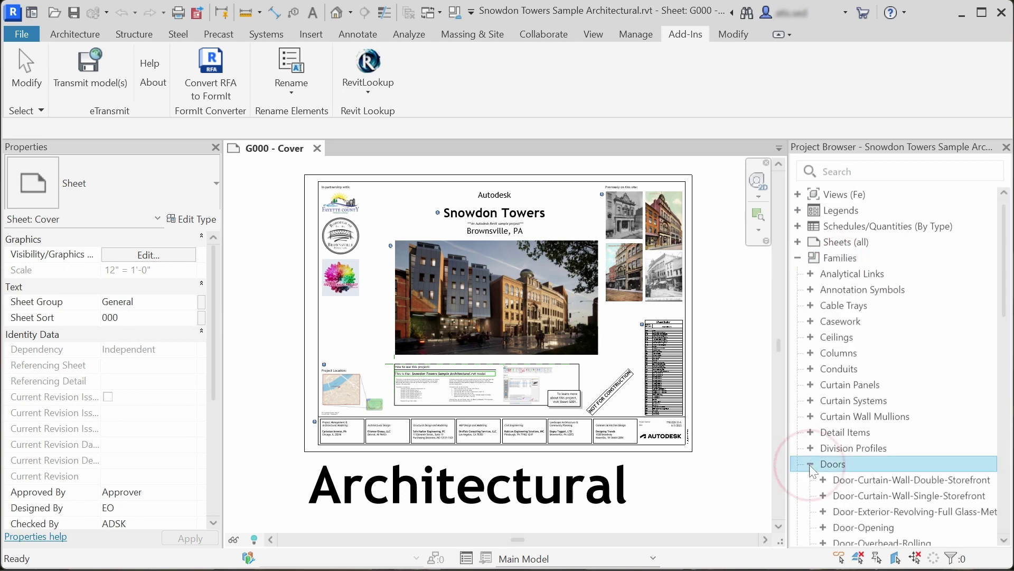
{"action": "scroll", "coordinate": [856, 380], "scroll_direction": "down", "scroll_amount": 7}
{"action": "scroll", "coordinate": [893, 306], "scroll_direction": "up", "scroll_amount": 2}
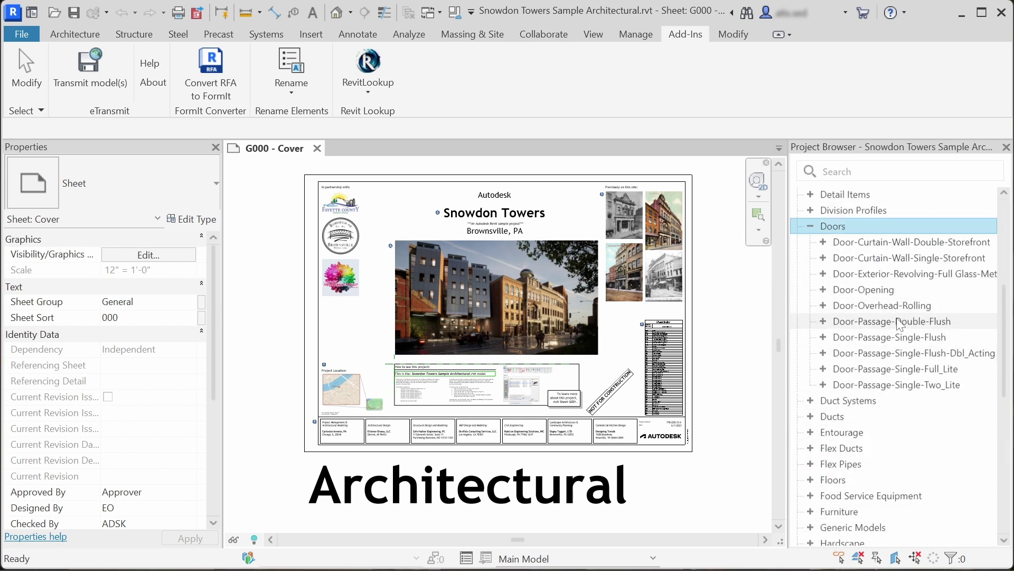
{"action": "left_click", "coordinate": [822, 305]}
{"action": "double_click", "coordinate": [872, 320]}
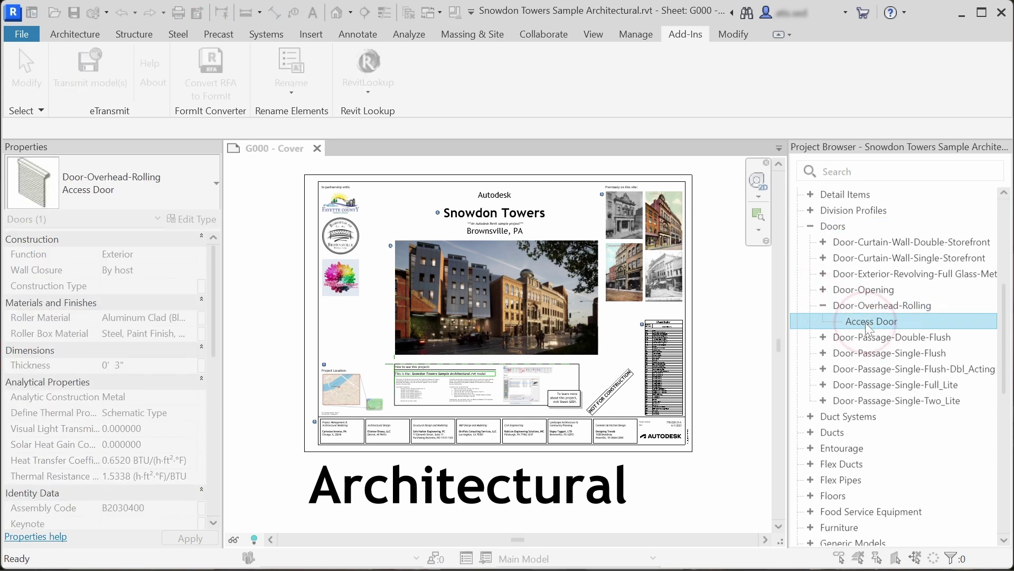
Enter 'Access Door' as the Access Door type's Description and confirm the type properties
{"action": "scroll", "coordinate": [375, 396], "scroll_direction": "down", "scroll_amount": 4}
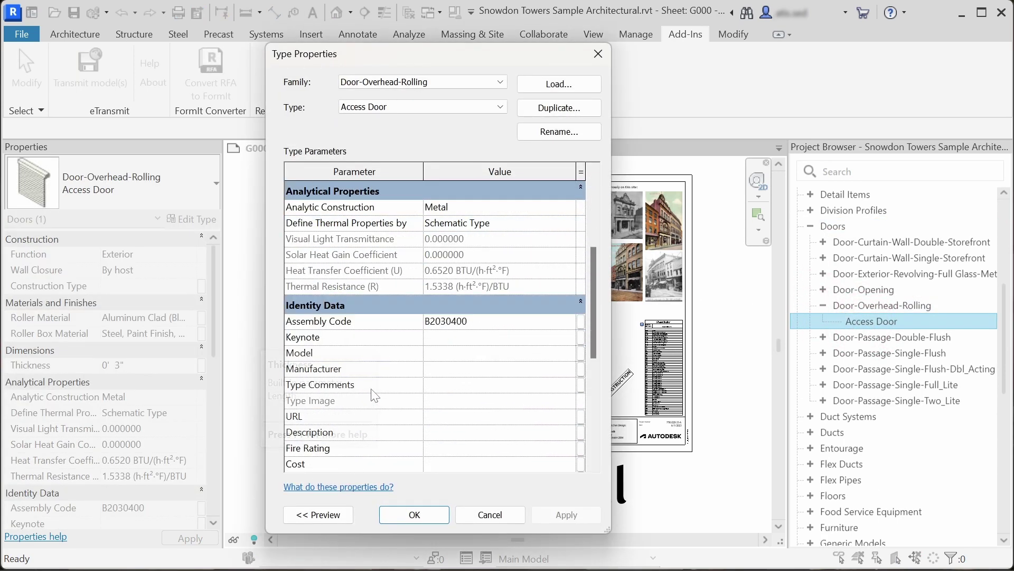
{"action": "left_click", "coordinate": [433, 397]}
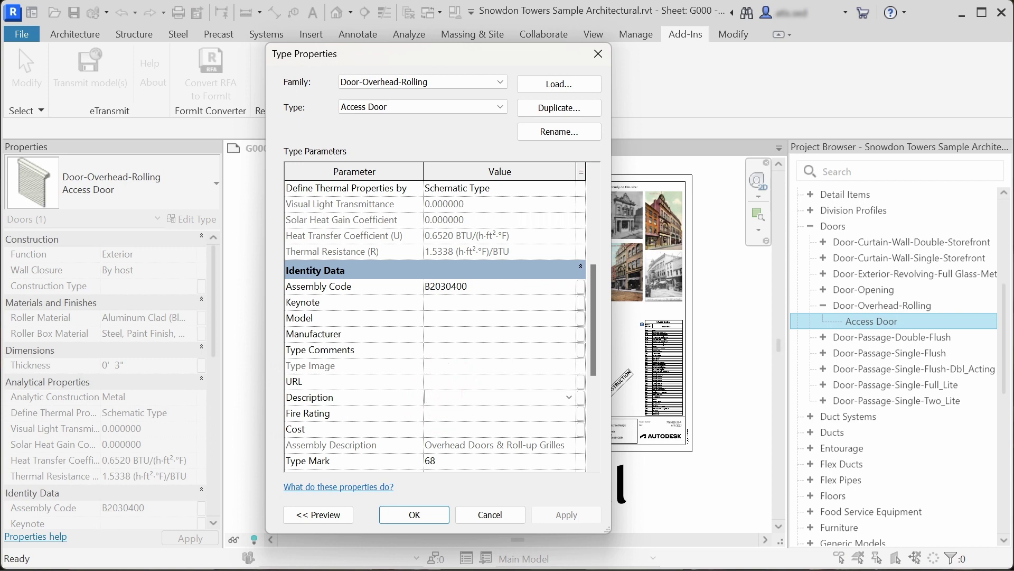
{"action": "type", "text": "Ace"}
{"action": "key", "text": "BackSpace"}
{"action": "type", "text": "e"}
{"action": "key", "text": "BackSpace"}
{"action": "type", "text": "c"}
{"action": "type", "text": "ss "}
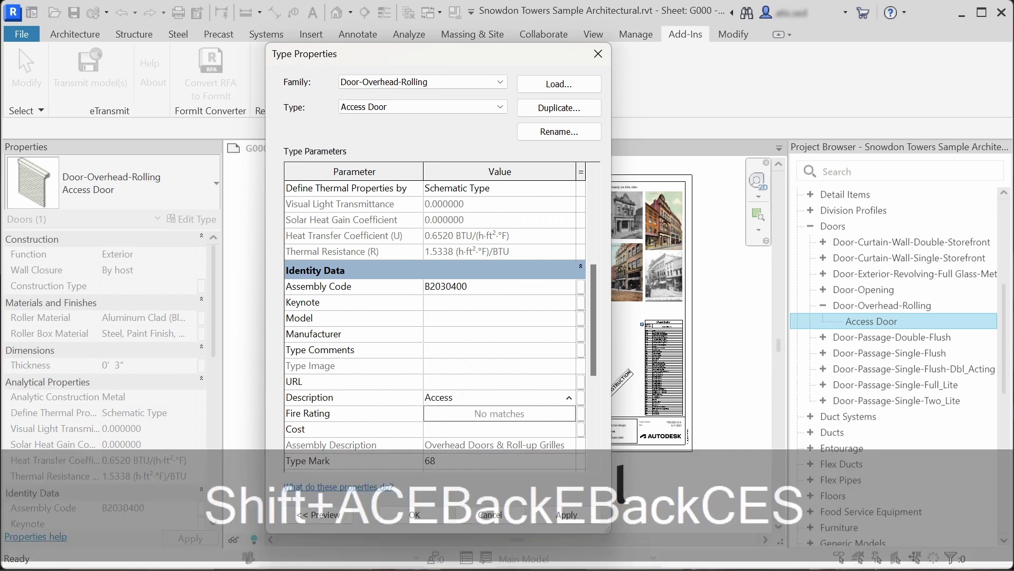
{"action": "type", "text": "Door"}
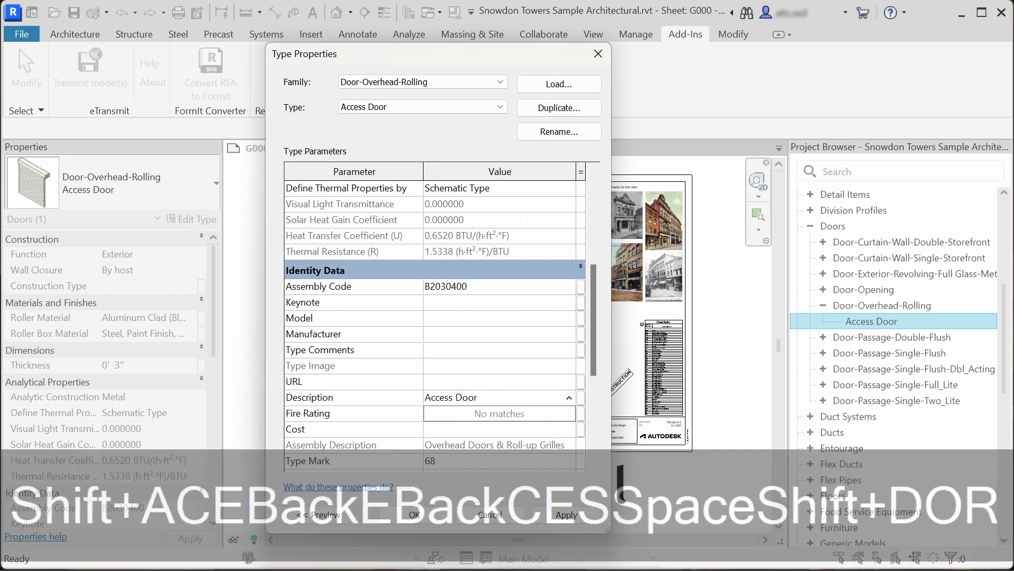
{"action": "left_click", "coordinate": [341, 267]}
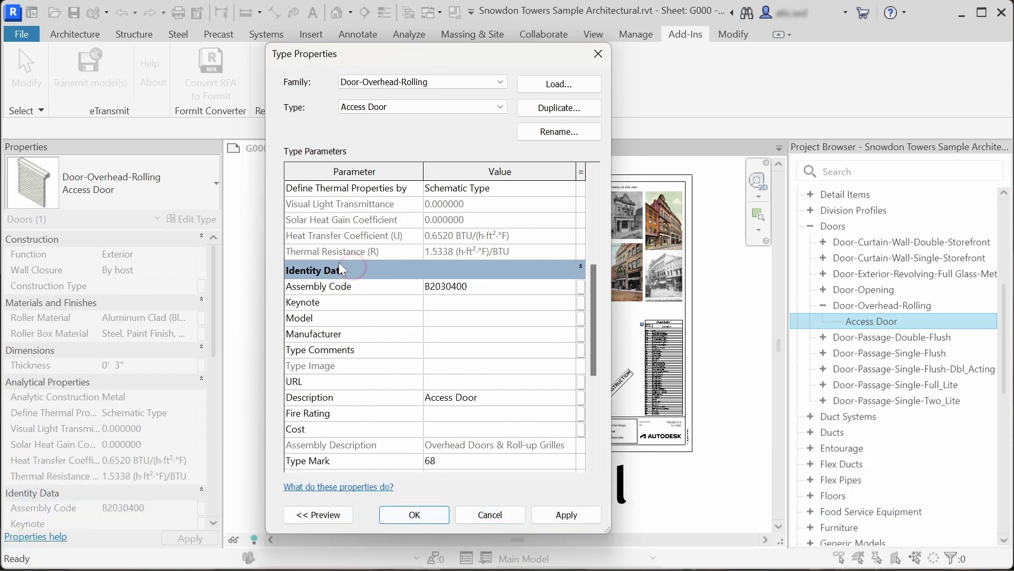
{"action": "left_click", "coordinate": [410, 515]}
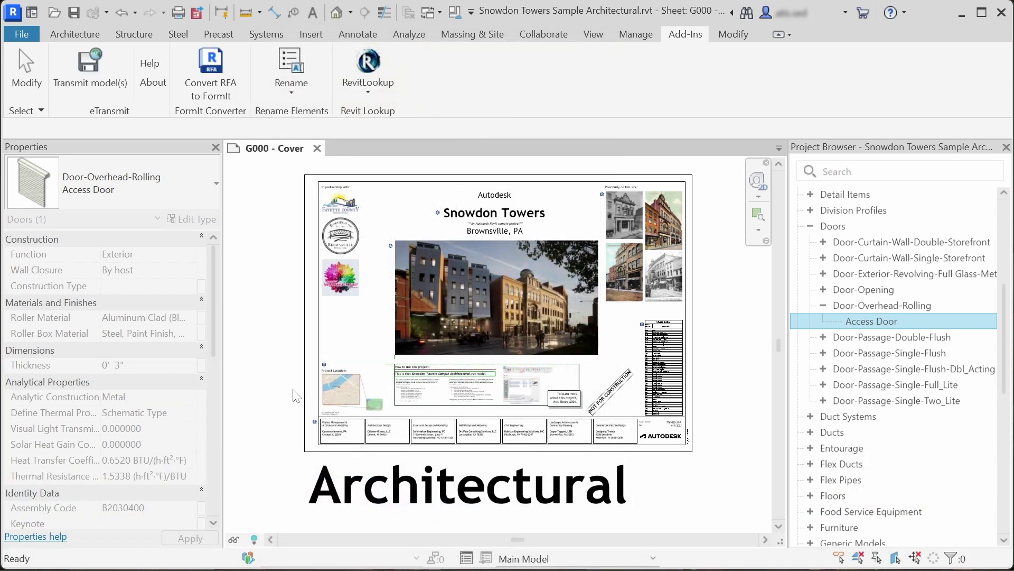
Run the batch rename, check the Doors entries, and apply the 159 new type names
{"action": "left_click", "coordinate": [290, 61]}
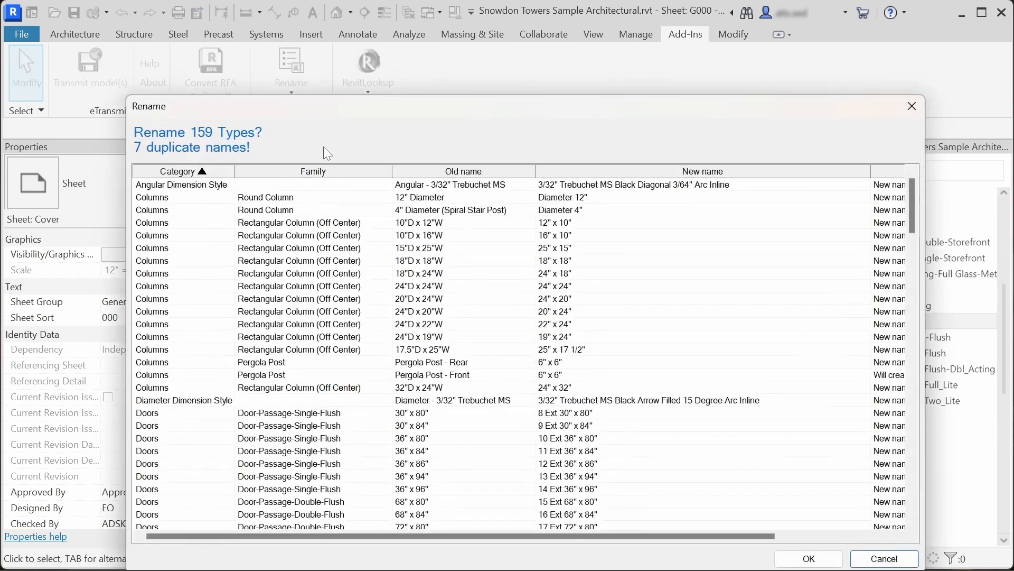
{"action": "left_click_drag", "start_coordinate": [367, 105], "coordinate": [336, 66]}
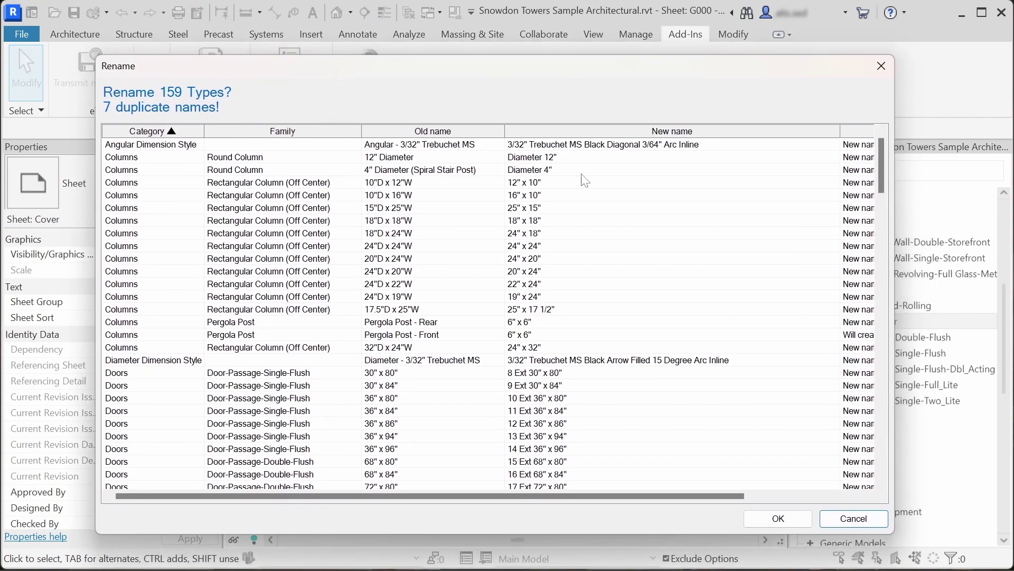
{"action": "left_click_drag", "start_coordinate": [885, 172], "coordinate": [889, 280]}
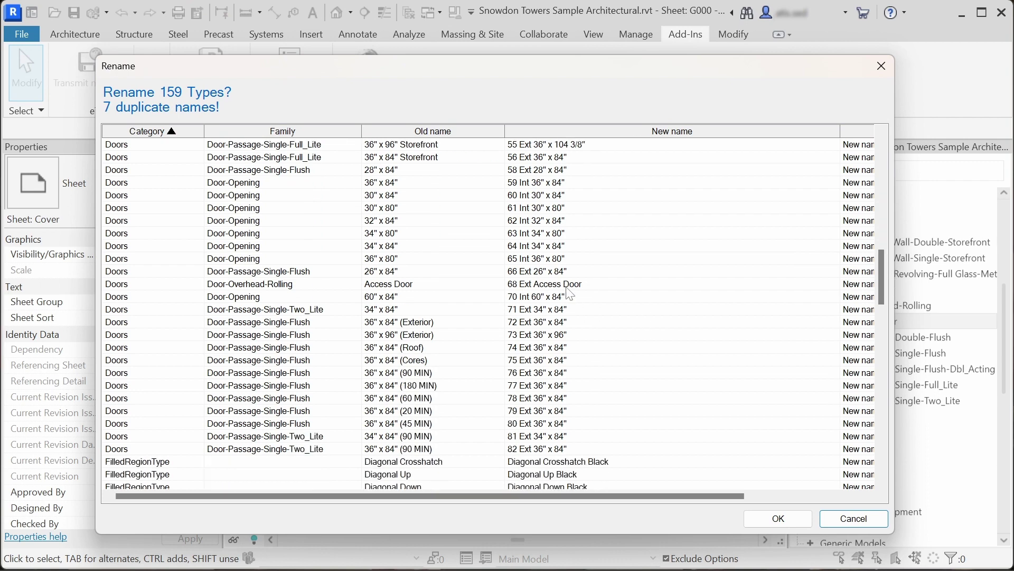
{"action": "left_click_drag", "start_coordinate": [889, 280], "coordinate": [880, 246]}
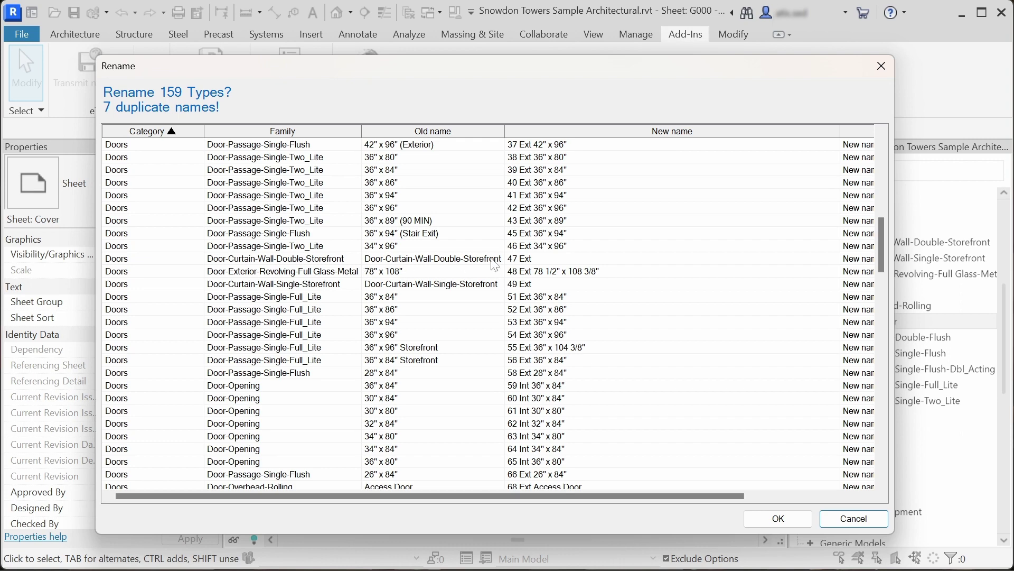
{"action": "left_click", "coordinate": [793, 516]}
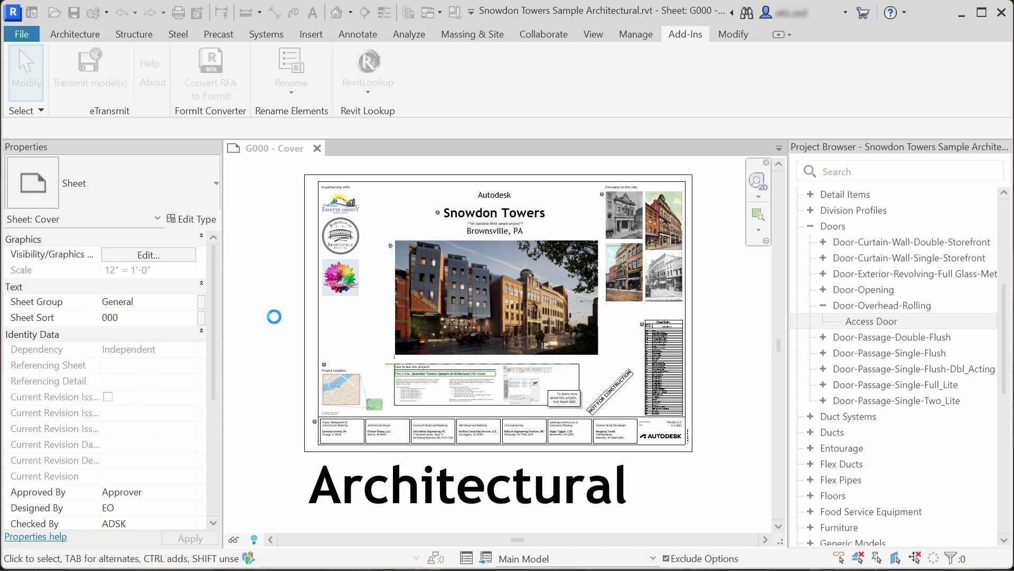
{"action": "left_click", "coordinate": [823, 290]}
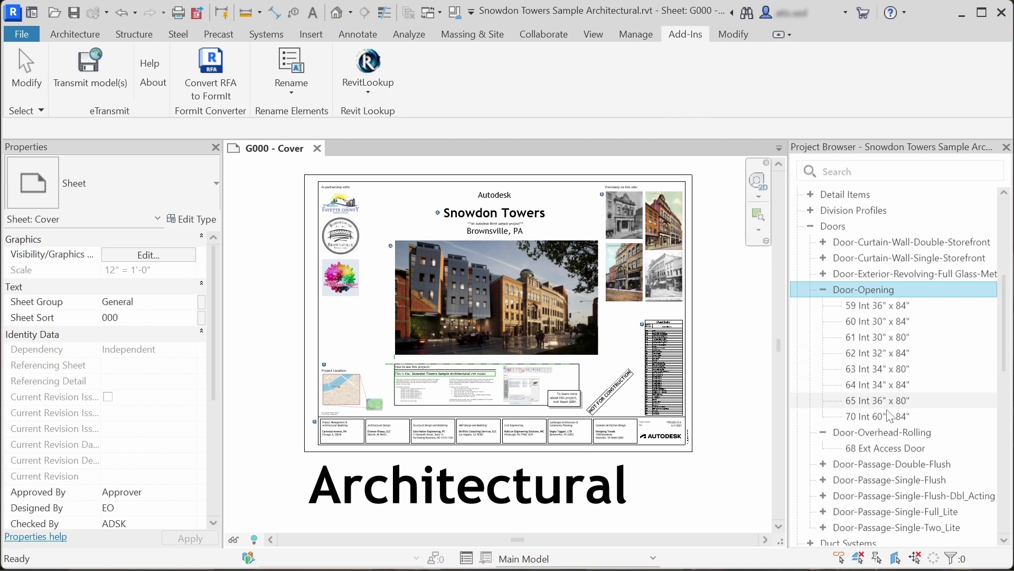
{"action": "left_click", "coordinate": [824, 291]}
{"action": "left_click", "coordinate": [251, 279]}
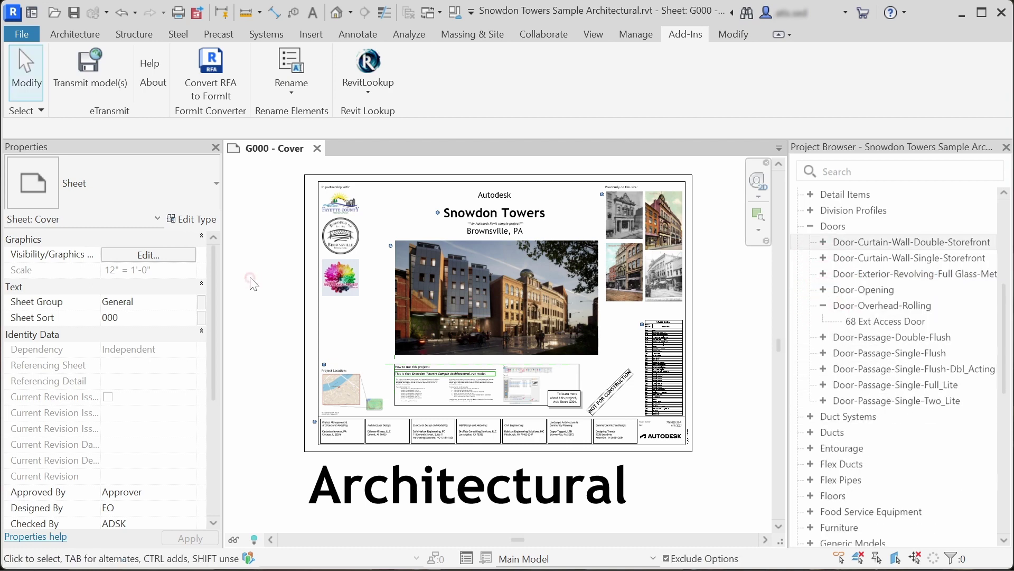
{"action": "left_click", "coordinate": [291, 71]}
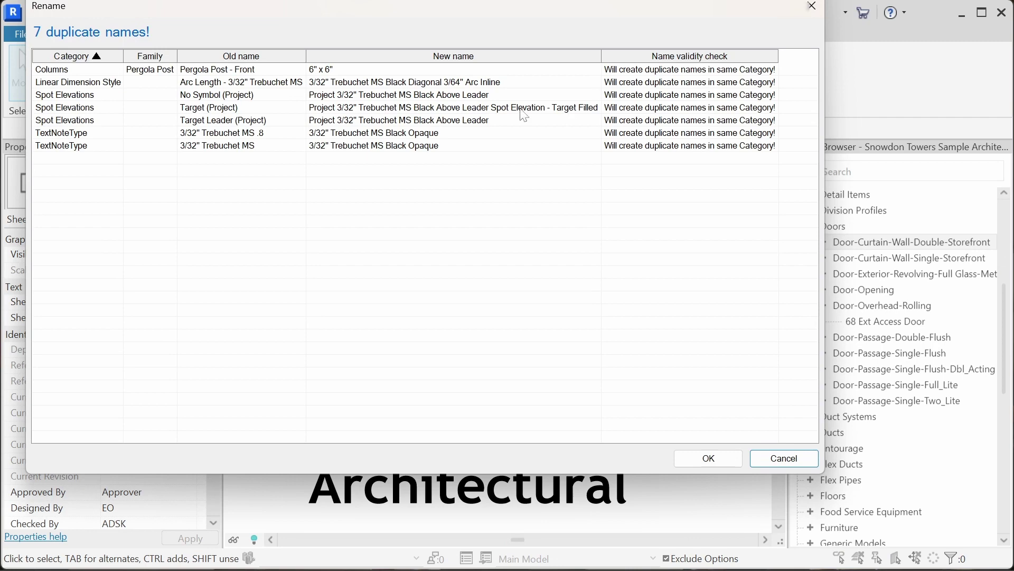
{"action": "left_click_drag", "start_coordinate": [603, 54], "coordinate": [632, 52]}
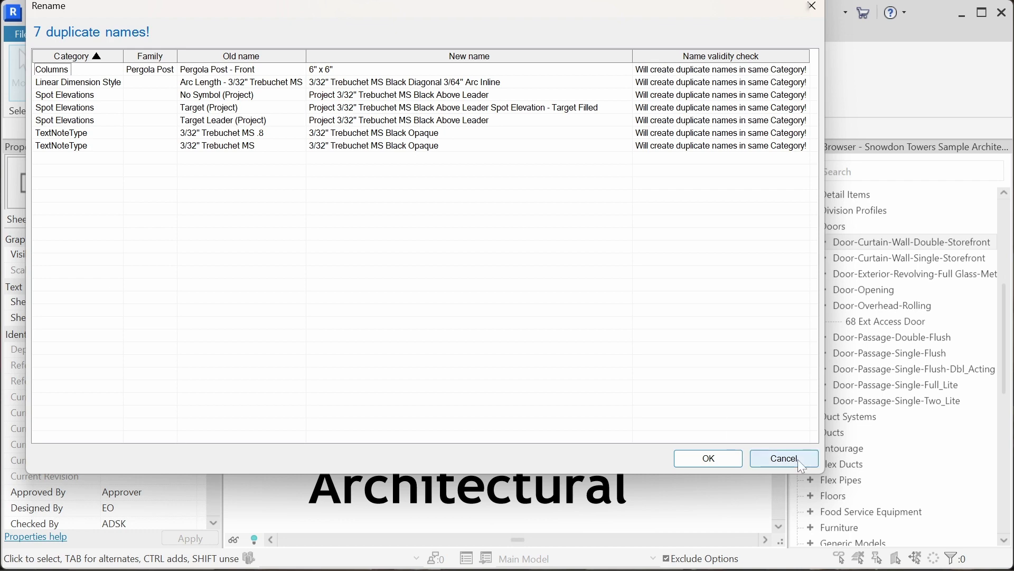
{"action": "left_click", "coordinate": [784, 458]}
Expand Views > Floor Plans and open the Parking floor plan
{"action": "left_click", "coordinate": [799, 194]}
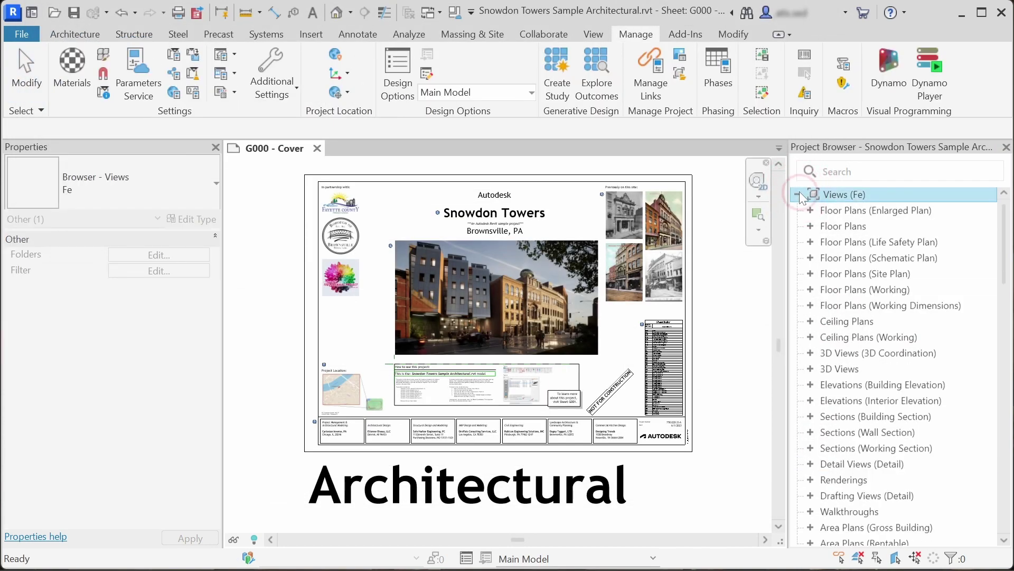
{"action": "left_click", "coordinate": [810, 226]}
{"action": "double_click", "coordinate": [856, 244]}
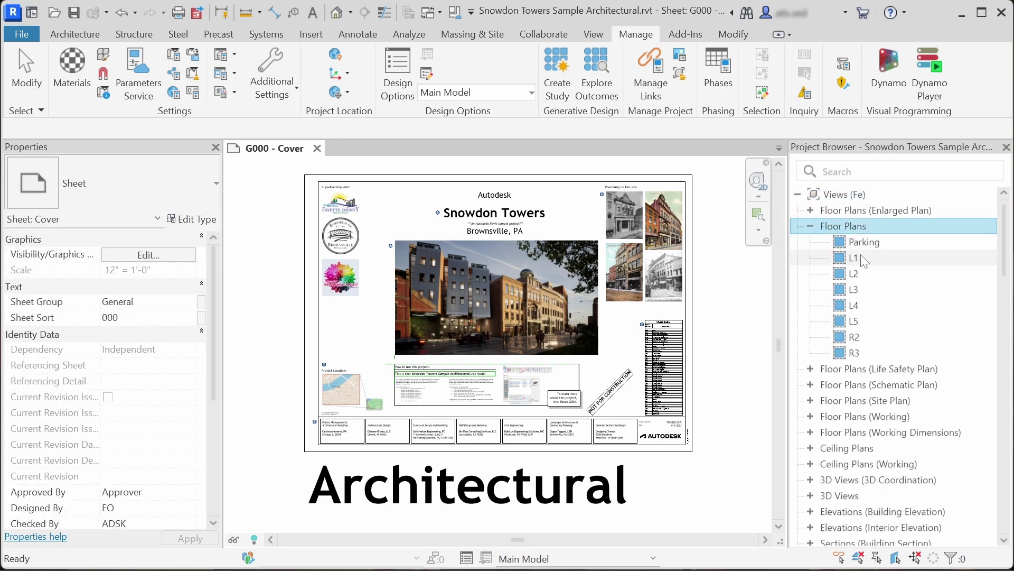
{"action": "scroll", "coordinate": [468, 437], "scroll_direction": "up", "scroll_amount": 3}
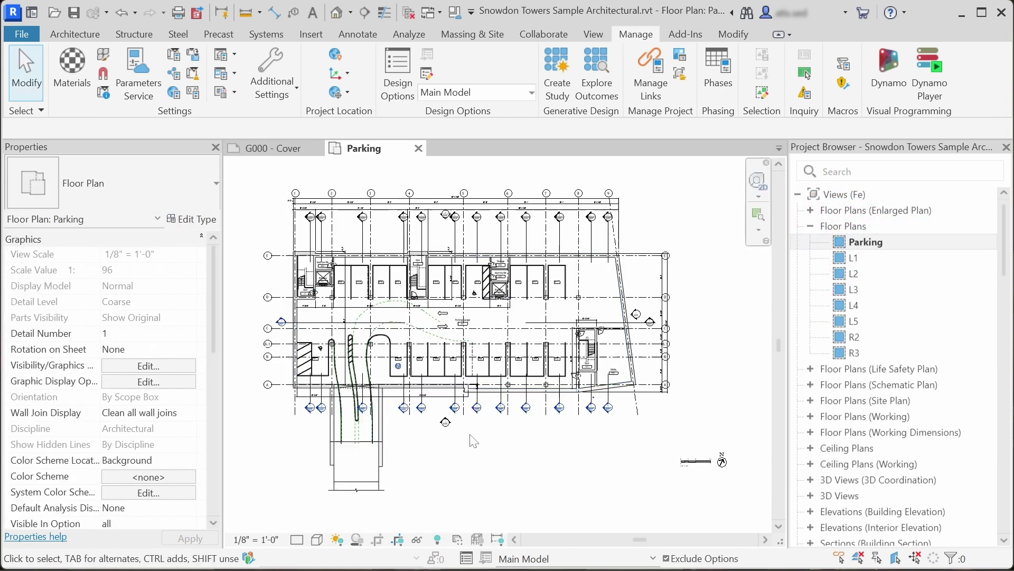
Start Spot Elevation with EL and choose the No Symbol (Project) type
{"action": "key", "text": "e"}
{"action": "key", "text": "l"}
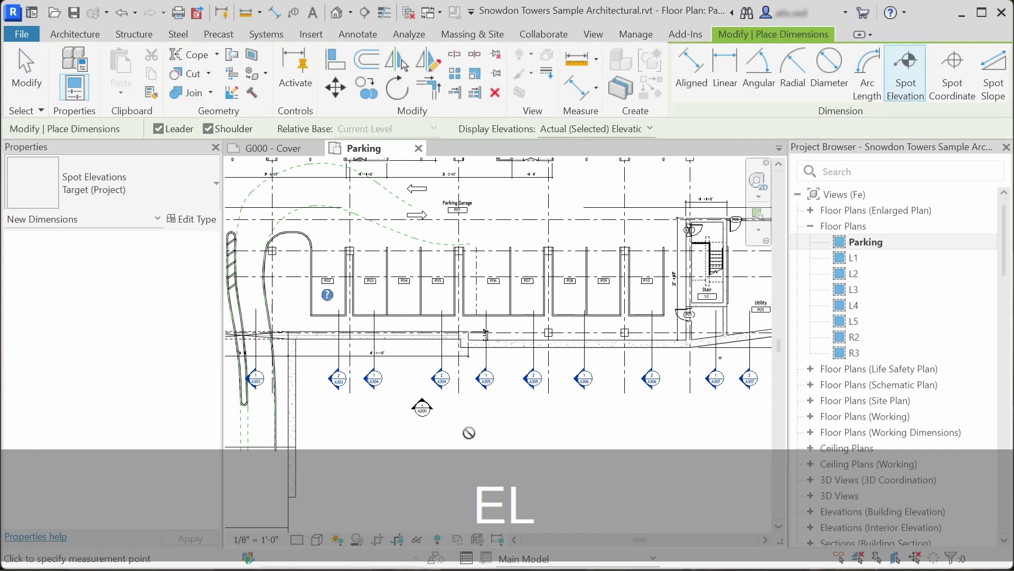
{"action": "left_click", "coordinate": [156, 197]}
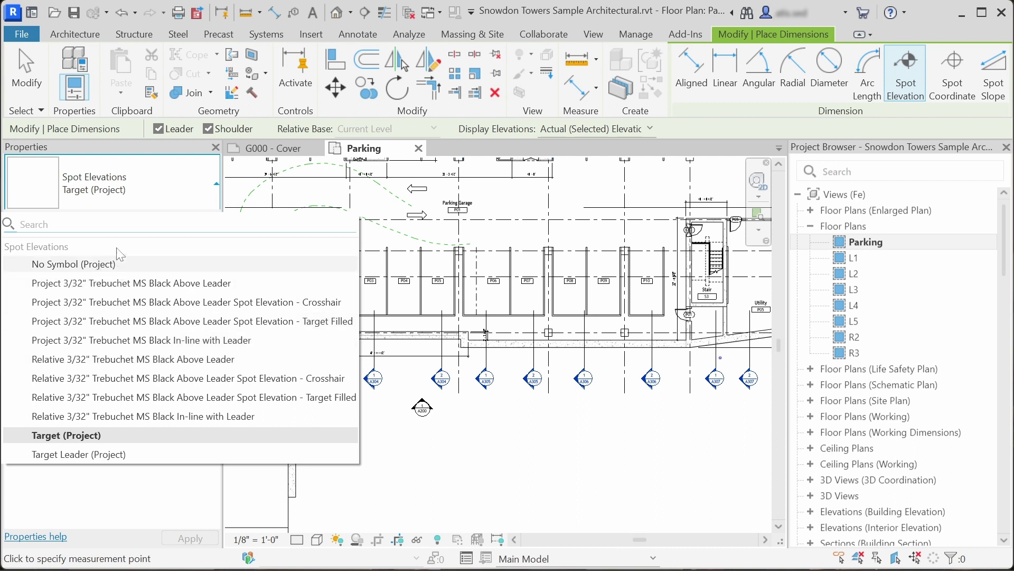
{"action": "left_click", "coordinate": [111, 264]}
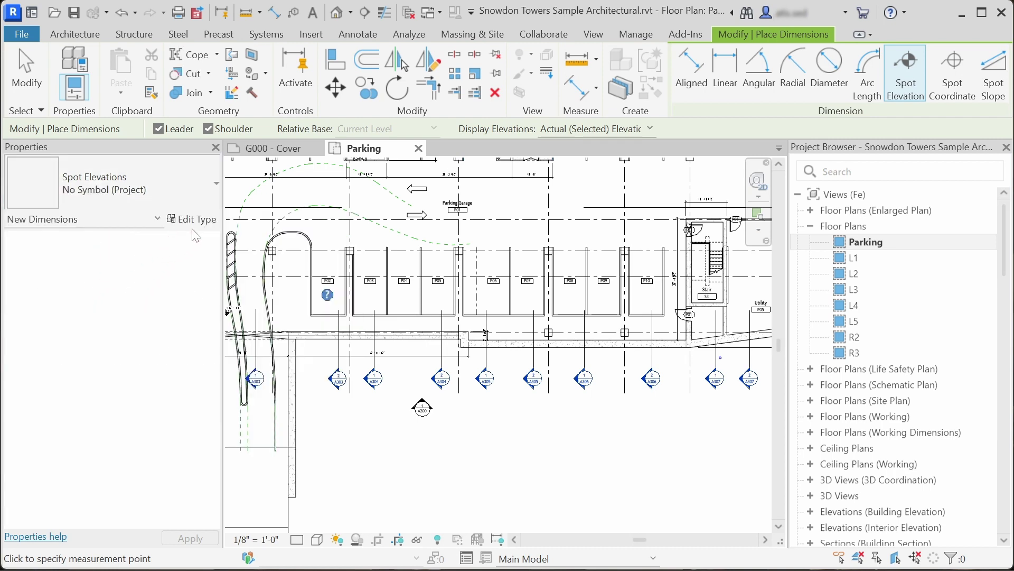
{"action": "scroll", "coordinate": [407, 335], "scroll_direction": "up", "scroll_amount": 5}
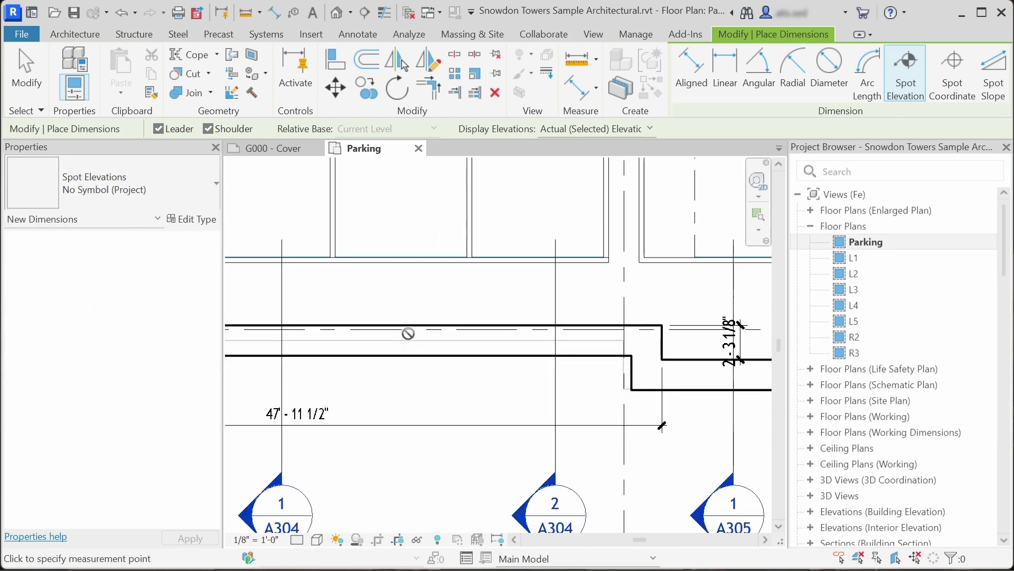
Rename the No Symbol (Project) spot elevation type by adding a '...' prefix
{"action": "left_click", "coordinate": [194, 219]}
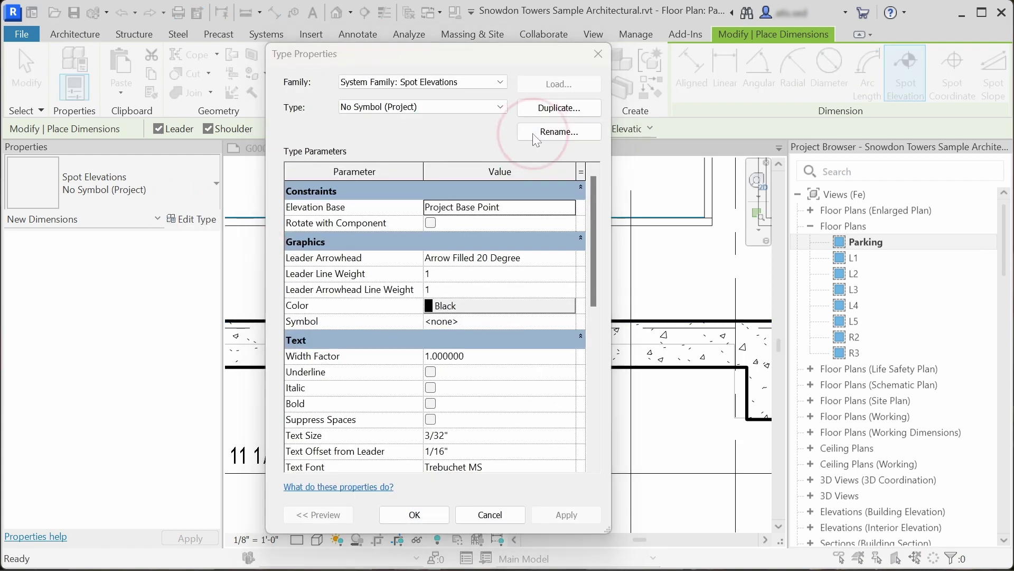
{"action": "left_click", "coordinate": [534, 132]}
{"action": "left_click", "coordinate": [495, 295]}
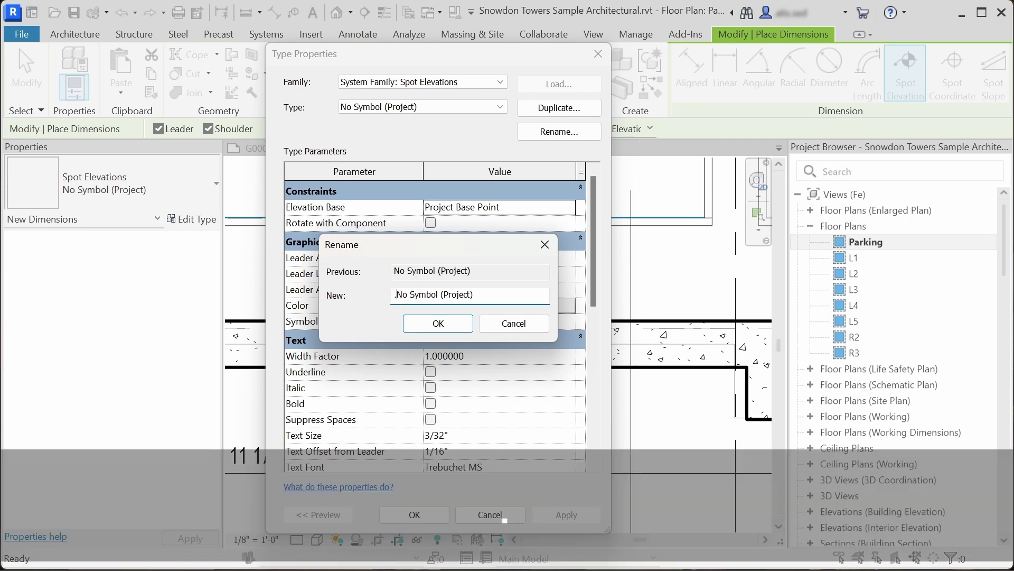
{"action": "type", "text": "..."}
{"action": "left_click", "coordinate": [438, 323]}
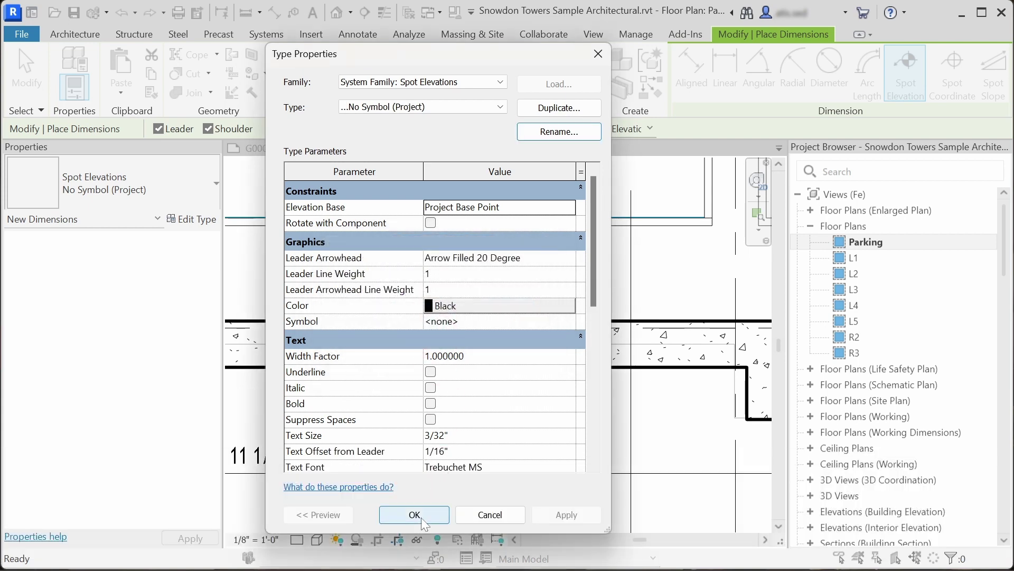
{"action": "left_click", "coordinate": [414, 514]}
{"action": "key", "text": "Escape"}
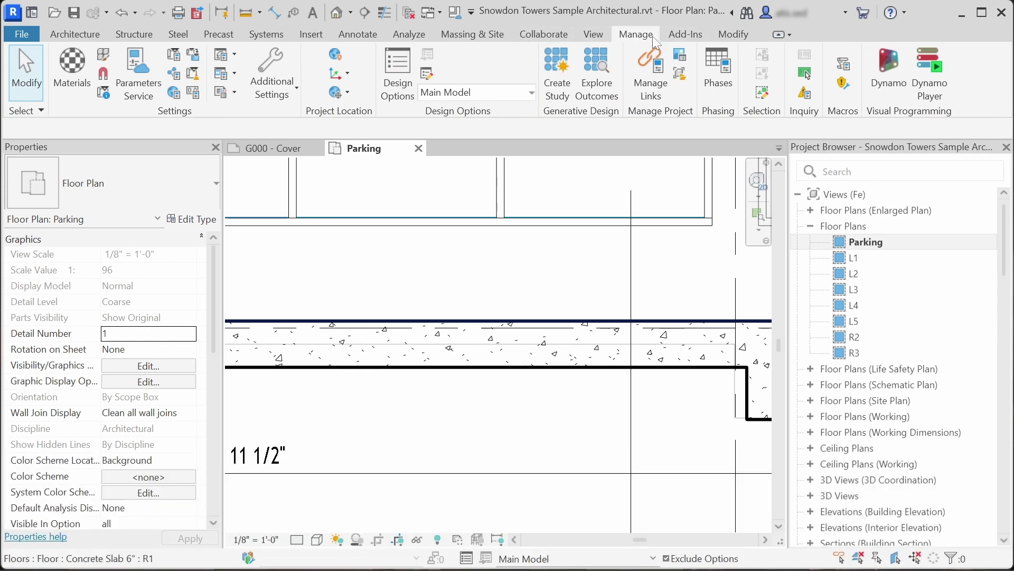
Run the batch rename and apply its single valid type rename
{"action": "left_click", "coordinate": [685, 34]}
{"action": "left_click", "coordinate": [303, 59]}
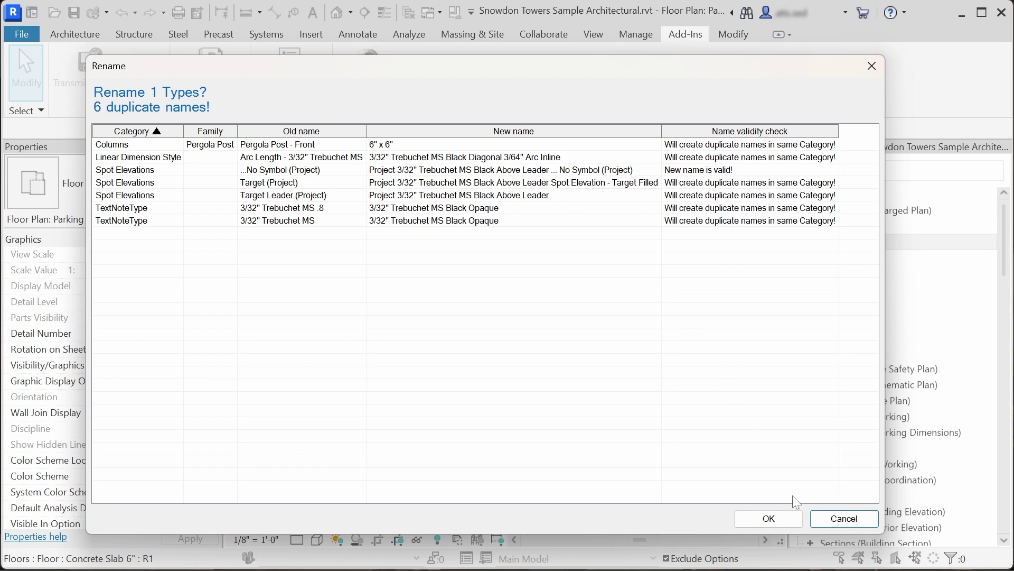
{"action": "left_click", "coordinate": [781, 519]}
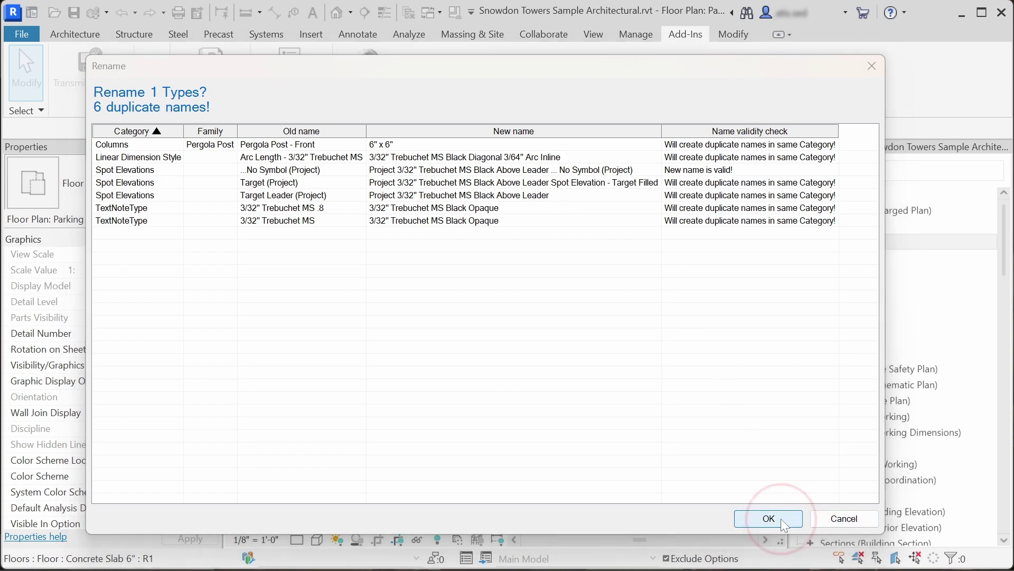
{"action": "key", "text": "Escape"}
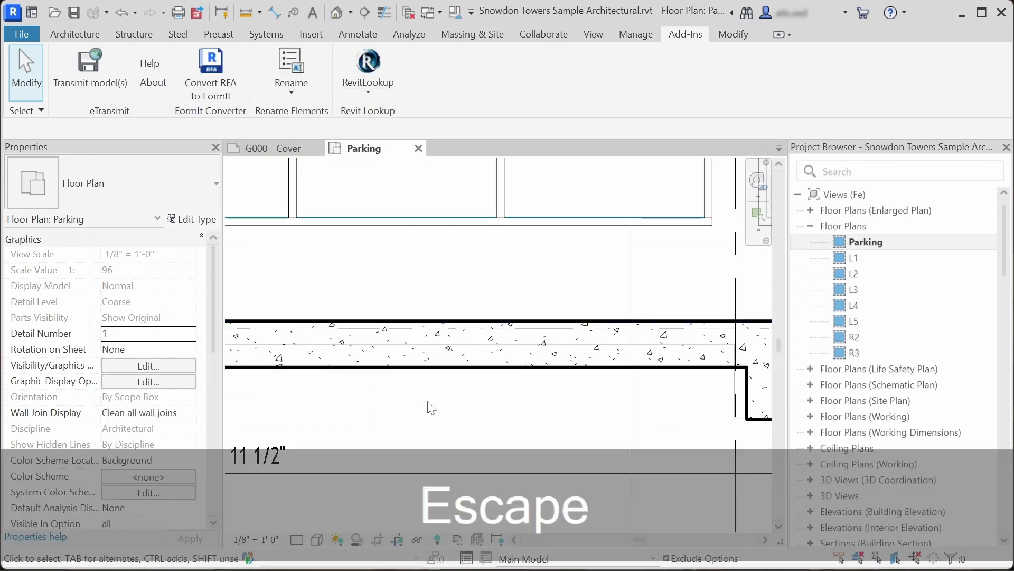
Rename the current No Symbol spot elevation type, deleting ' (Project)' from its name
{"action": "key", "text": "e"}
{"action": "key", "text": "l"}
{"action": "left_click", "coordinate": [114, 189]}
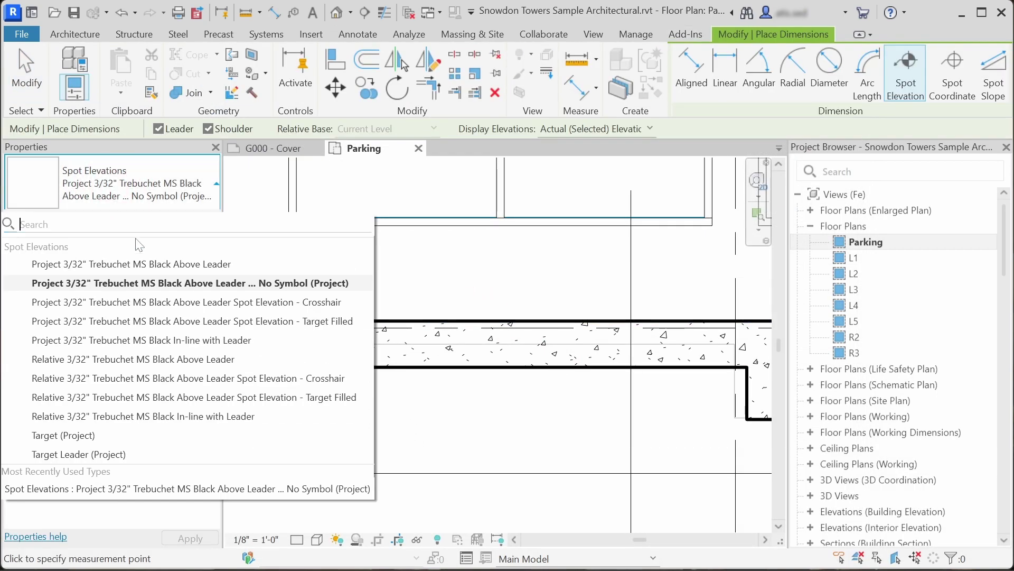
{"action": "key", "text": "Escape"}
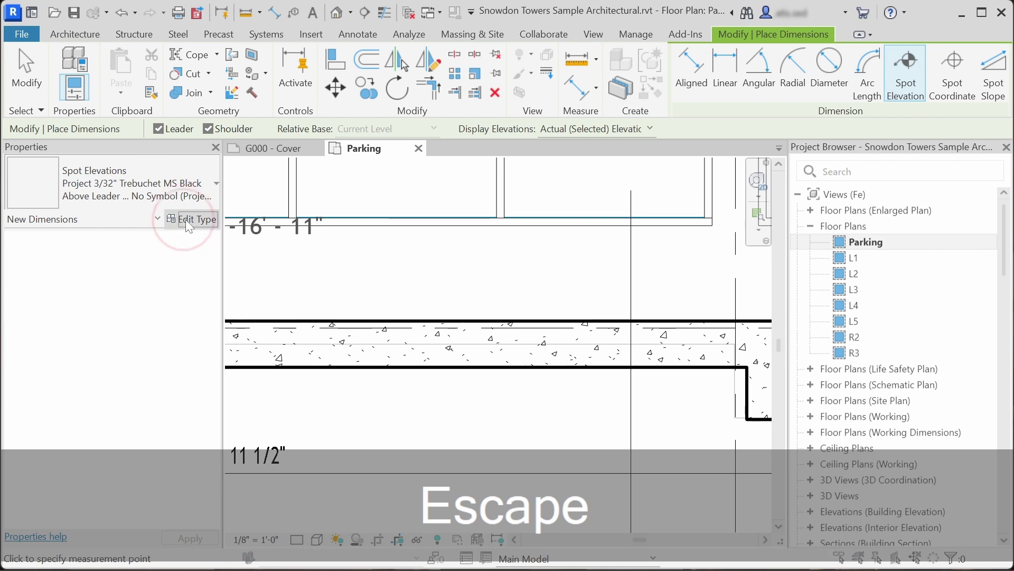
{"action": "left_click", "coordinate": [184, 219]}
{"action": "left_click", "coordinate": [559, 132]}
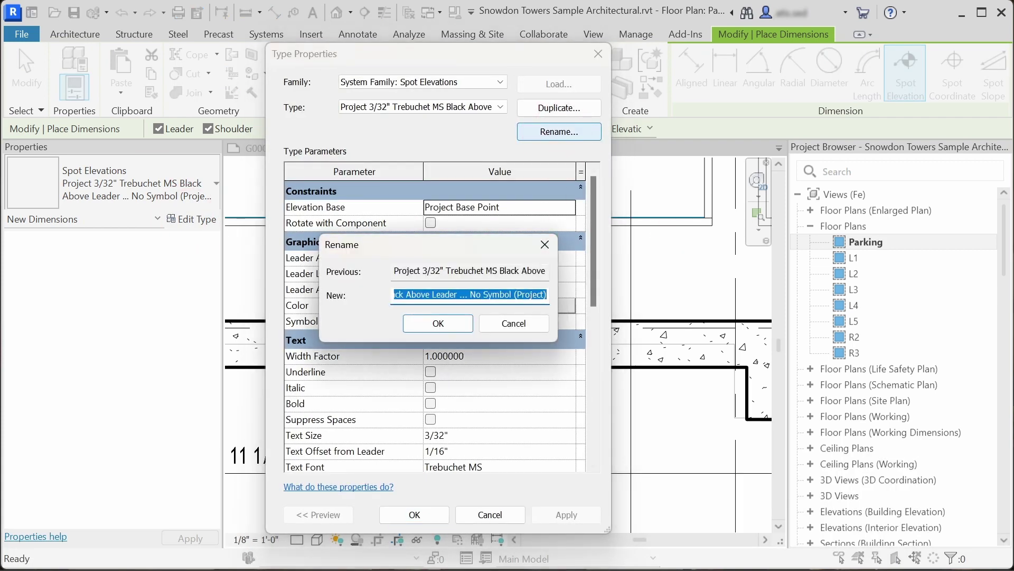
{"action": "double_click", "coordinate": [548, 294]}
{"action": "key", "text": "BackSpace"}
{"action": "key", "text": "BackSpace"}
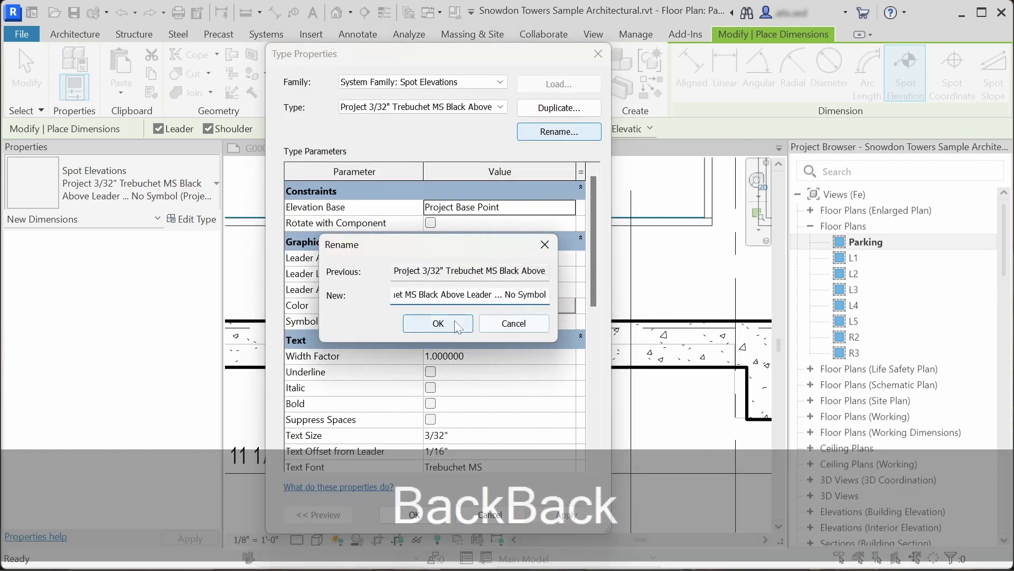
{"action": "left_click", "coordinate": [438, 324]}
{"action": "left_click", "coordinate": [414, 513]}
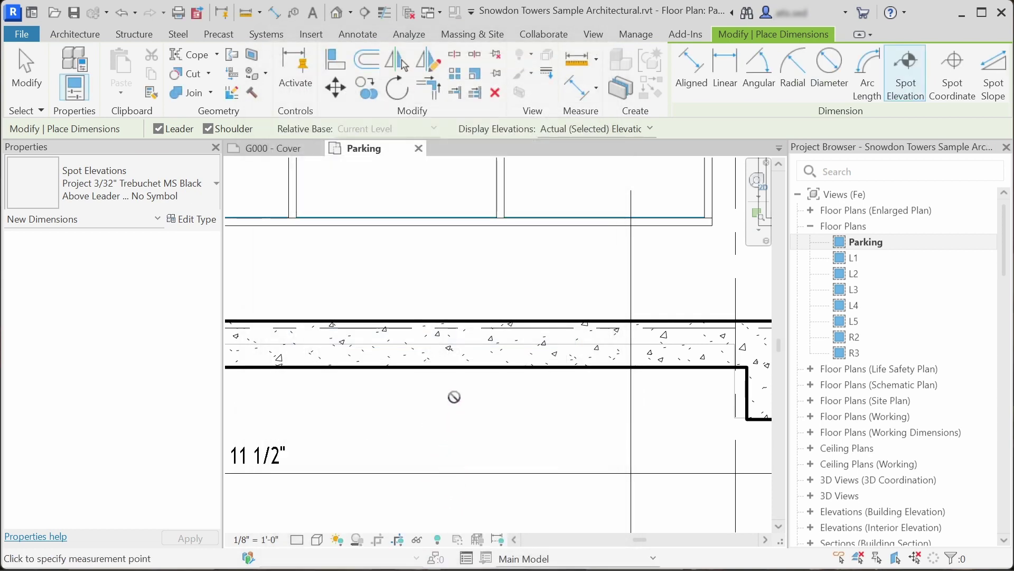
{"action": "key", "text": "Escape"}
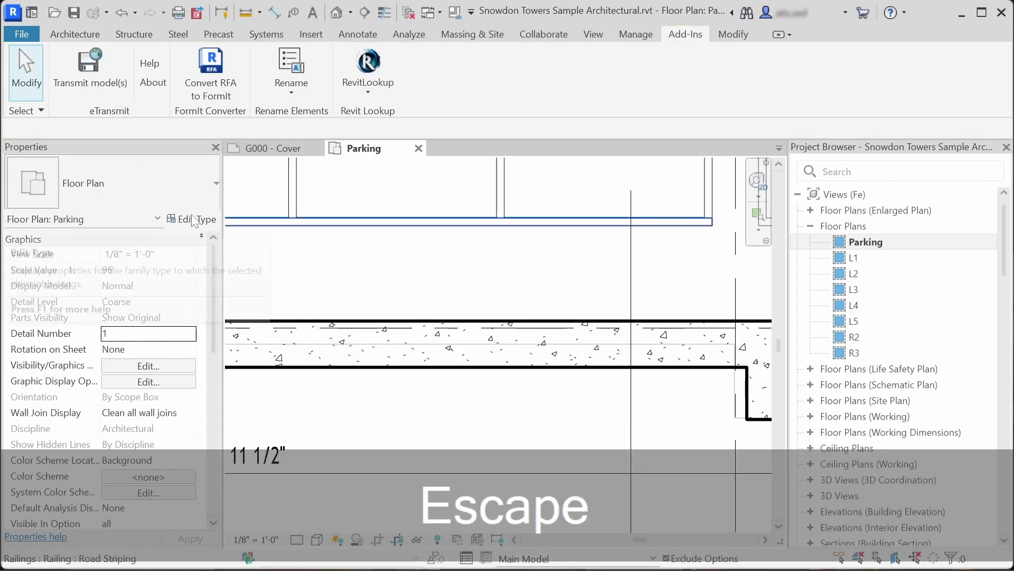
Restart Spot Elevation with EL and pick the Target (Project) type
{"action": "key", "text": "e"}
{"action": "key", "text": "l"}
{"action": "left_click", "coordinate": [178, 189]}
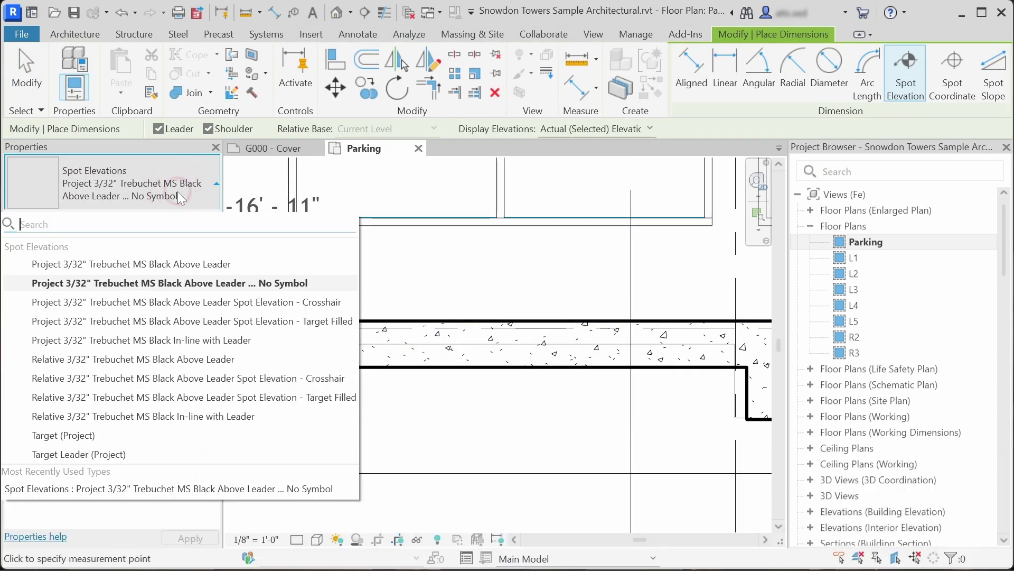
{"action": "left_click", "coordinate": [101, 437]}
Rename the Target (Project) type to '...Target'
{"action": "left_click", "coordinate": [201, 220]}
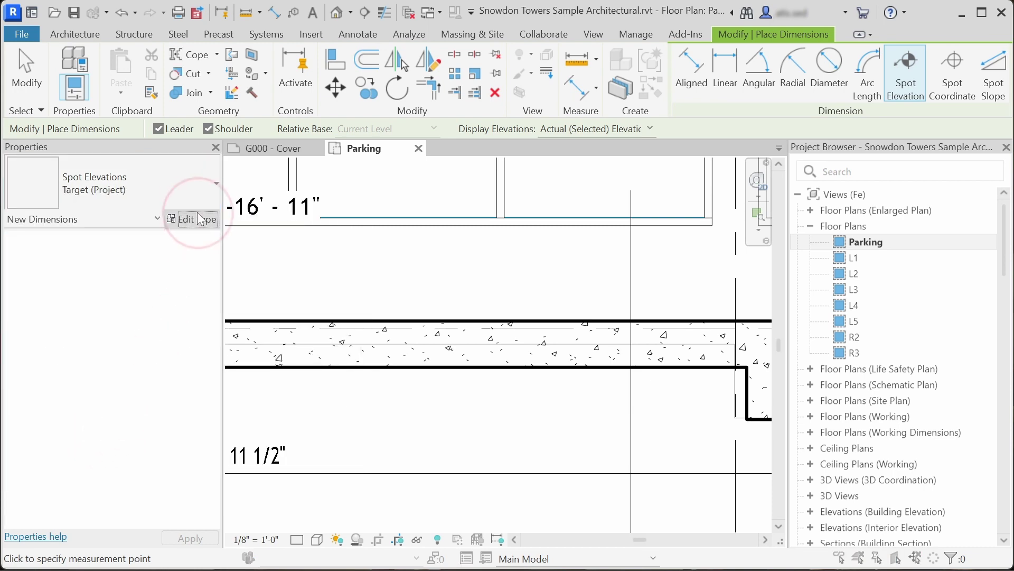
{"action": "left_click", "coordinate": [559, 131]}
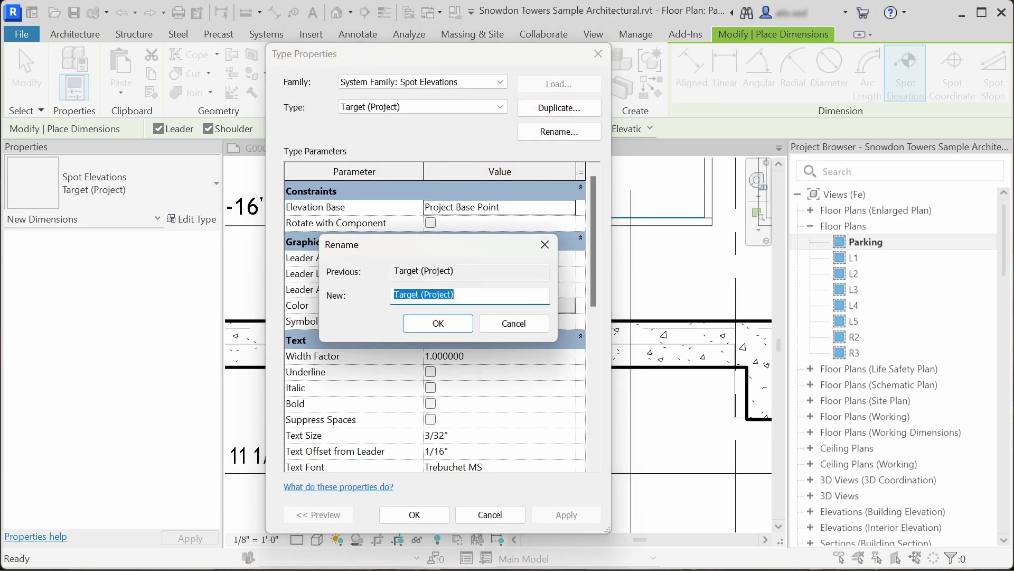
{"action": "left_click", "coordinate": [418, 296]}
{"action": "type", "text": "..."}
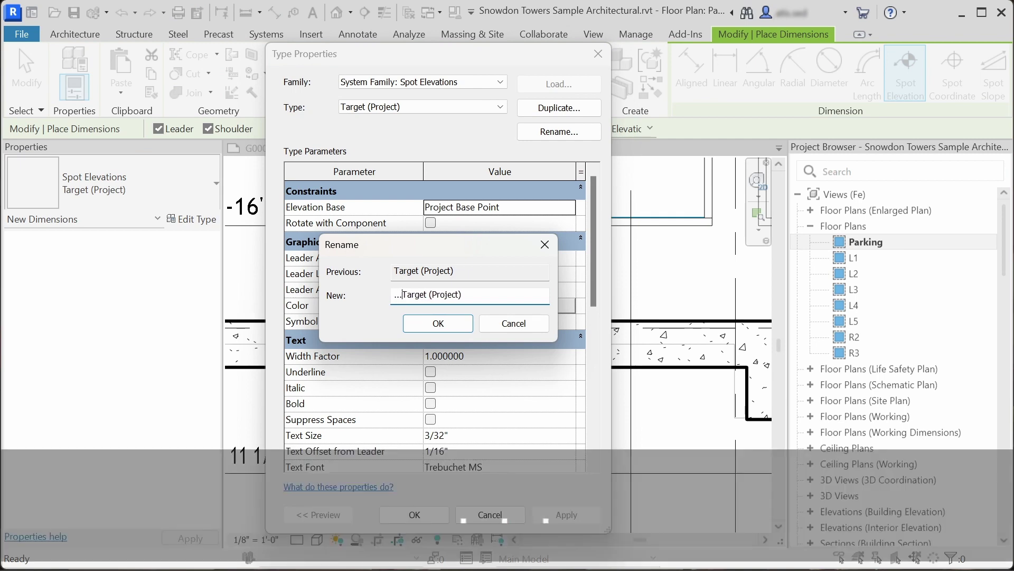
{"action": "left_click_drag", "start_coordinate": [430, 296], "coordinate": [509, 297]}
{"action": "key", "text": "BackSpace"}
{"action": "key", "text": "BackSpace"}
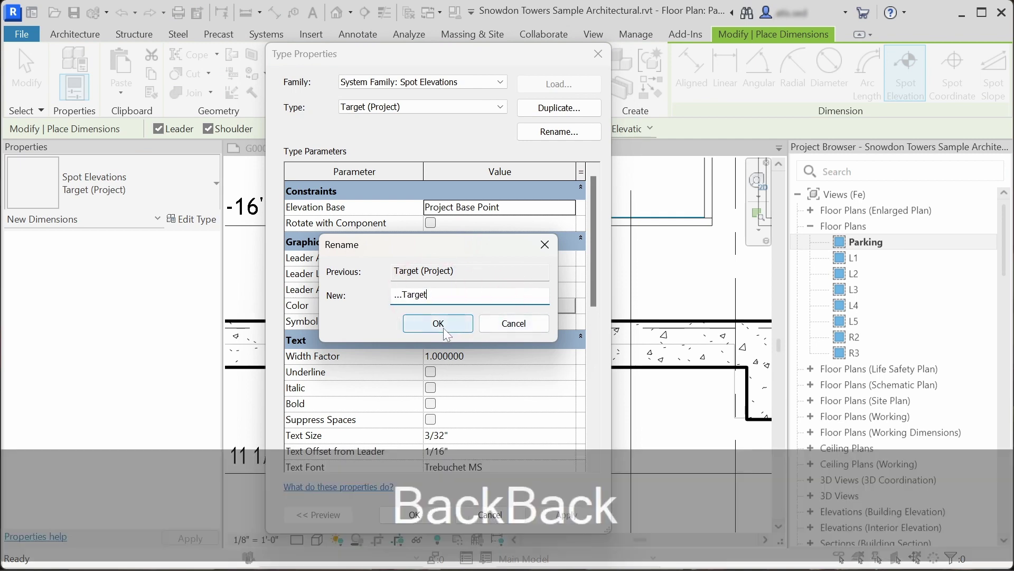
{"action": "left_click", "coordinate": [439, 324]}
Switch to Target Leader (Project) and rename it to '...Target Leader'
{"action": "left_click", "coordinate": [450, 106]}
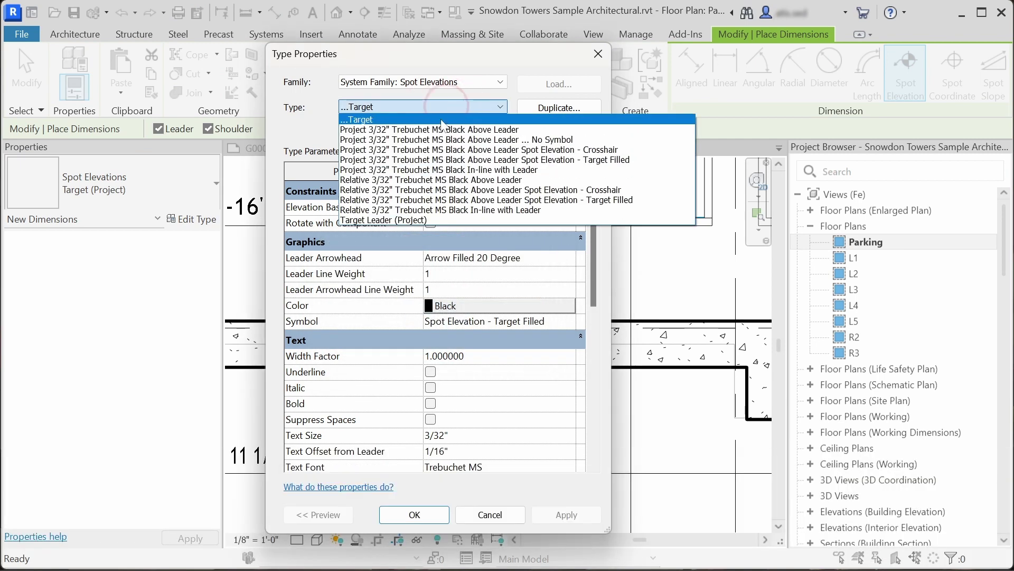
{"action": "left_click", "coordinate": [393, 221]}
{"action": "left_click", "coordinate": [545, 134]}
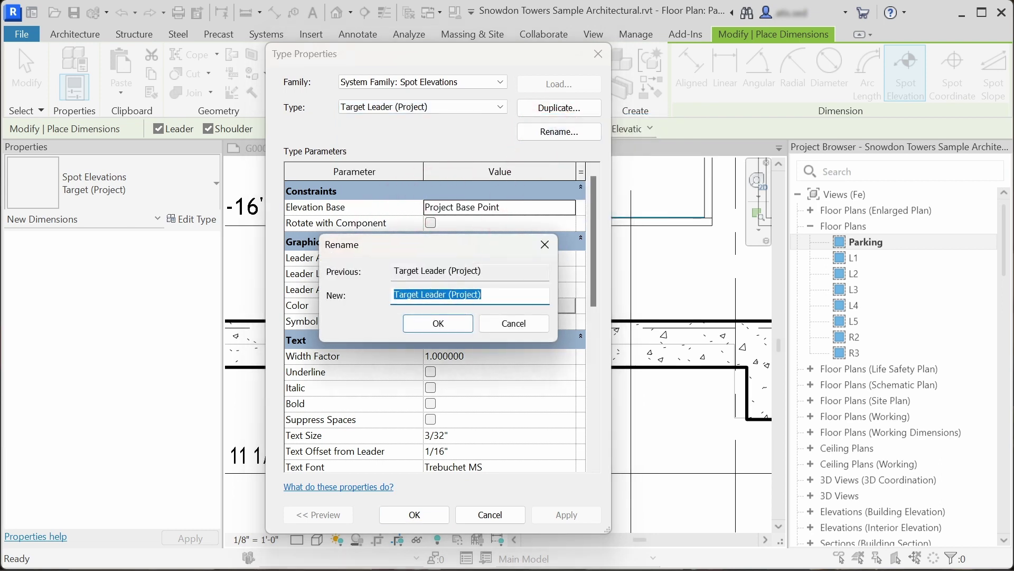
{"action": "left_click_drag", "start_coordinate": [522, 294], "coordinate": [449, 295]}
{"action": "key", "text": "BackSpace"}
{"action": "left_click", "coordinate": [396, 294]}
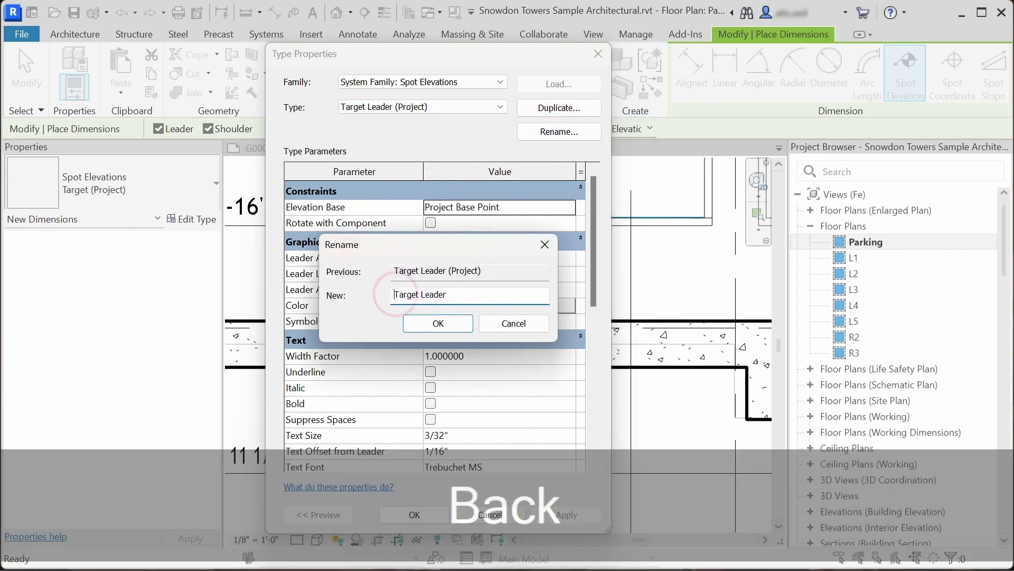
{"action": "type", "text": "..."}
{"action": "left_click", "coordinate": [438, 324]}
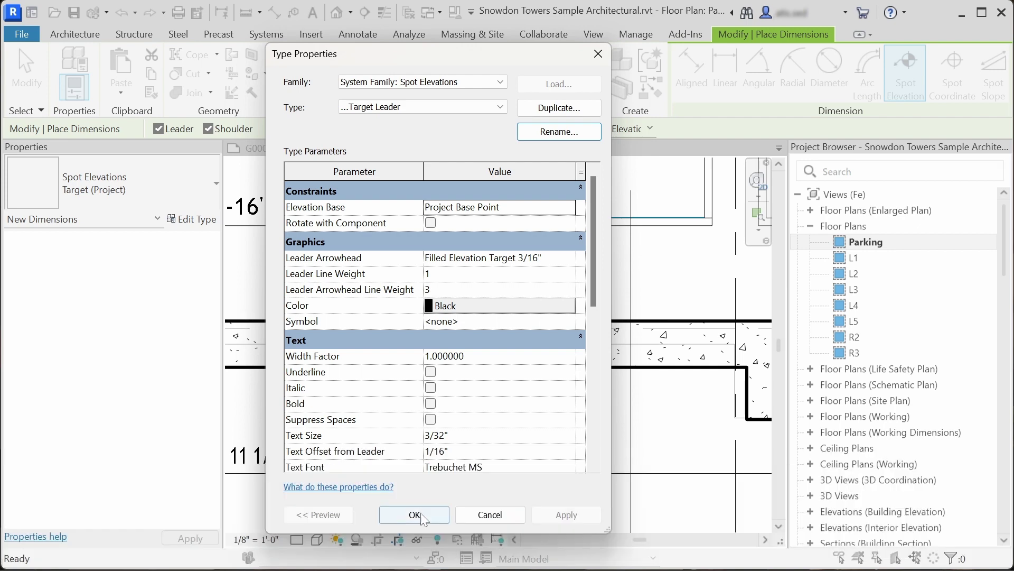
Close Type Properties and bring up the batch rename preview for the two types
{"action": "left_click", "coordinate": [415, 515]}
{"action": "key", "text": "Escape"}
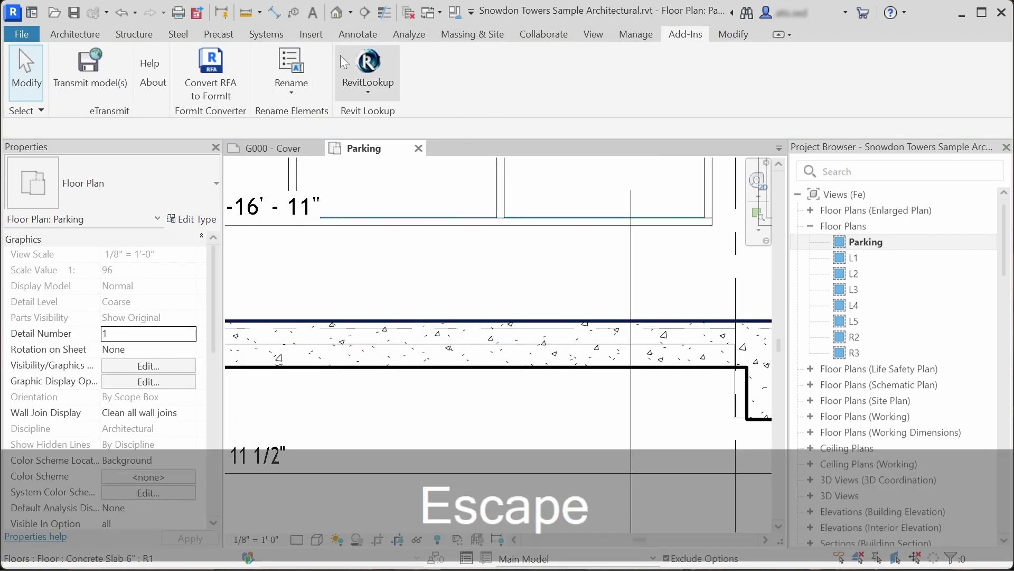
{"action": "left_click", "coordinate": [292, 60]}
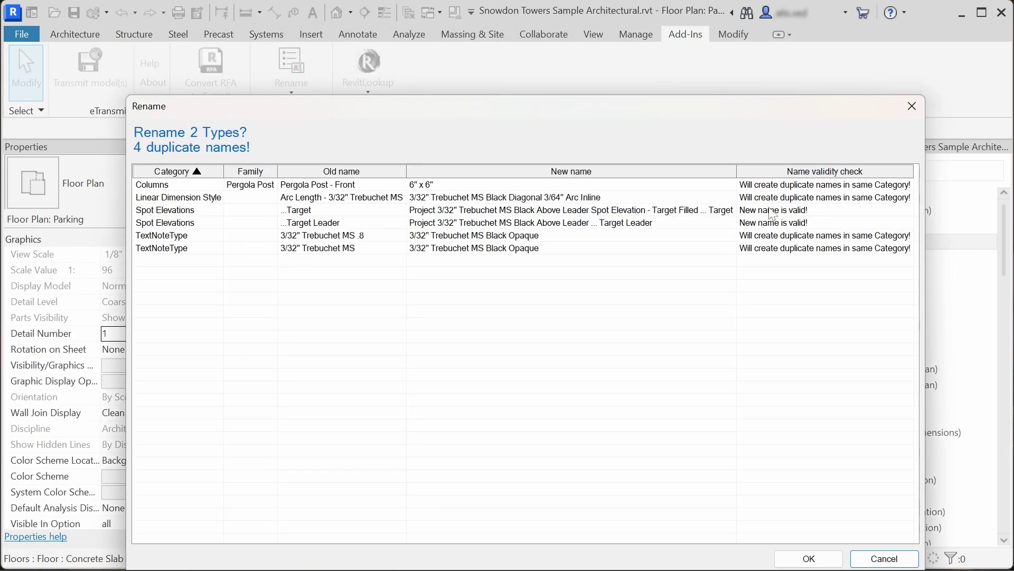
Apply the generated batch names to the Target and Target Leader spot elevation types
{"action": "left_click_drag", "start_coordinate": [548, 106], "coordinate": [528, 71]}
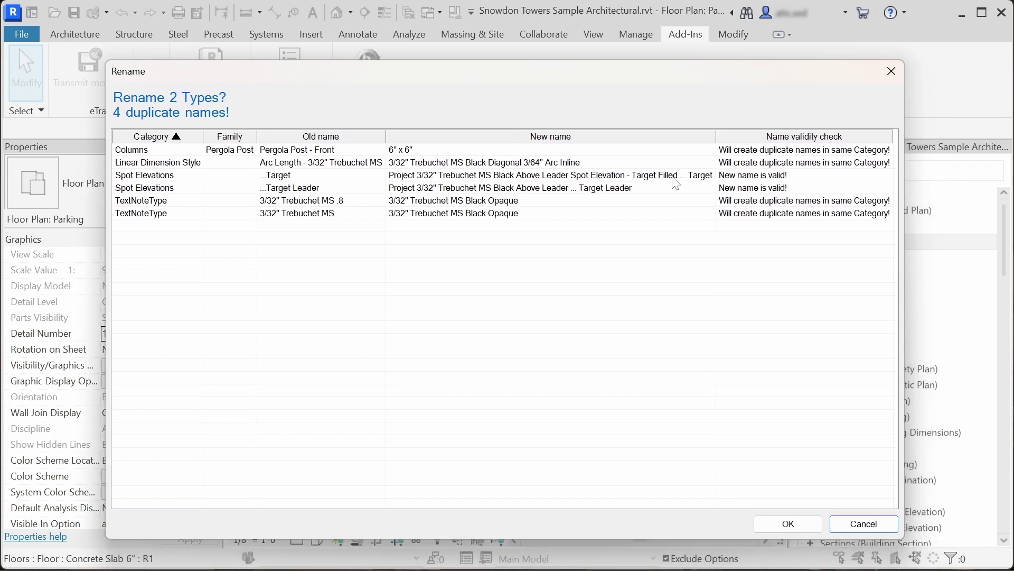
{"action": "left_click_drag", "start_coordinate": [716, 136], "coordinate": [755, 137]}
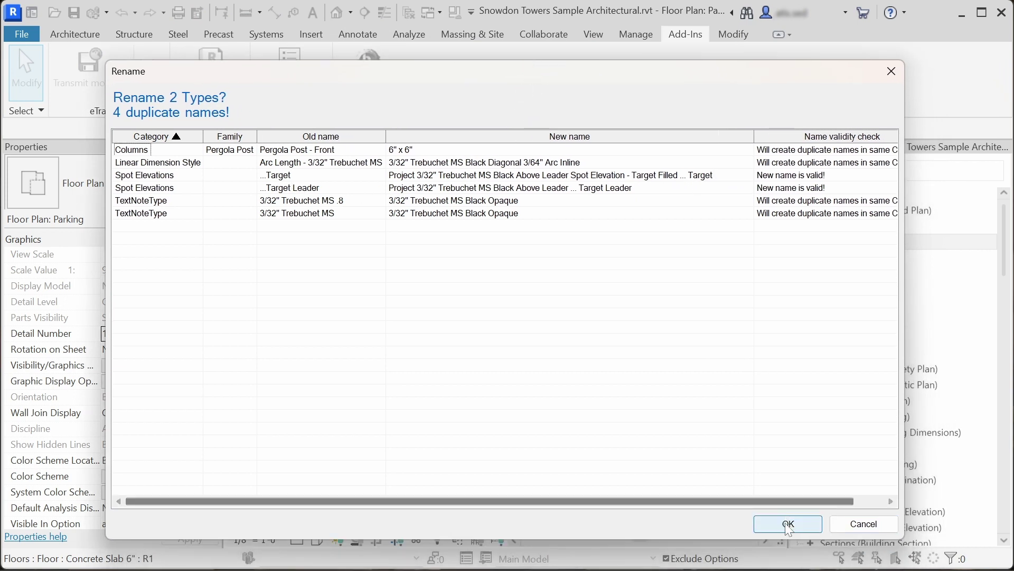
{"action": "left_click", "coordinate": [785, 524]}
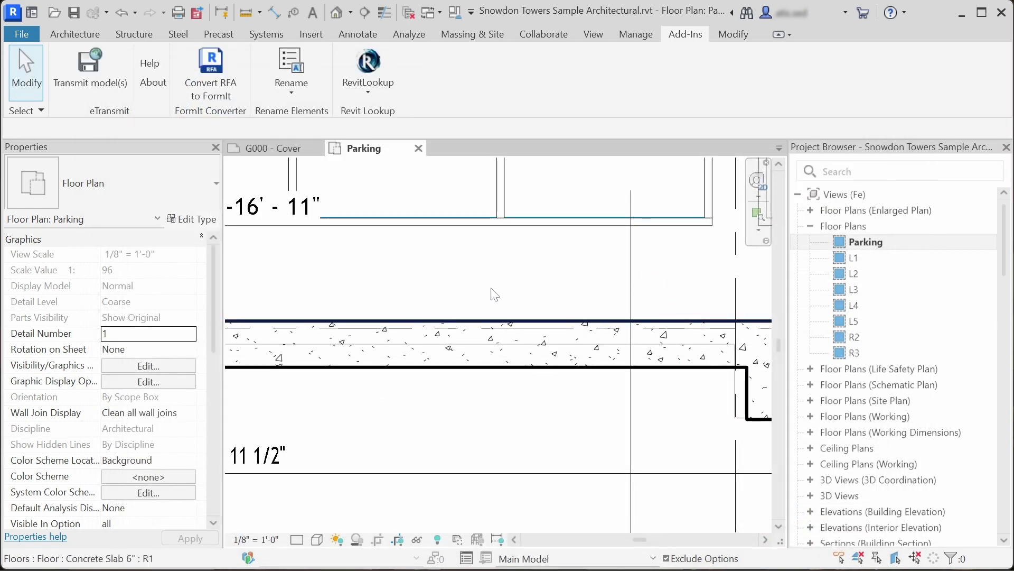
{"action": "key", "text": "Escape"}
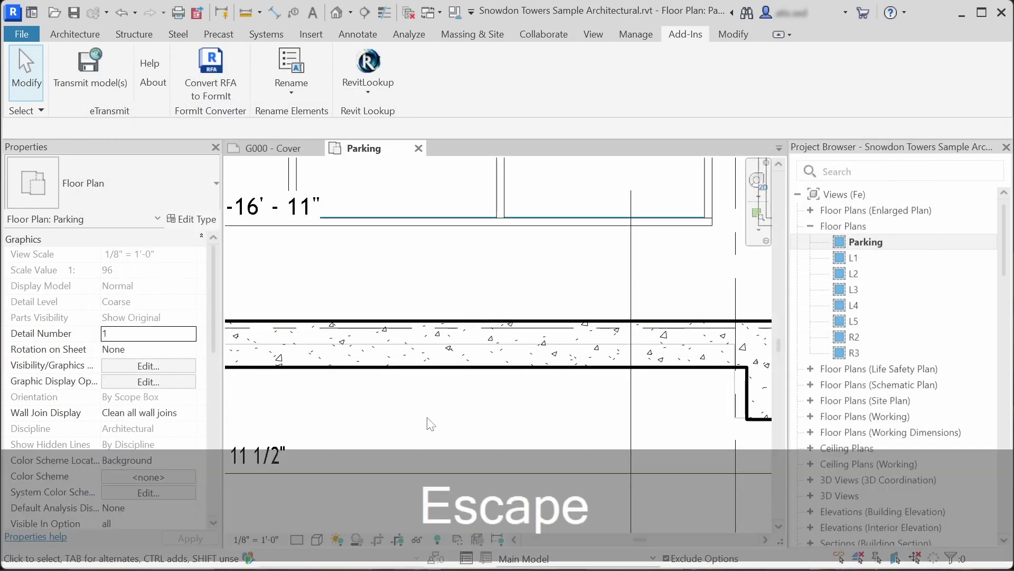
Open the Rename Elements add-in's naming settings dialog
{"action": "left_click", "coordinate": [292, 85]}
{"action": "left_click", "coordinate": [296, 154]}
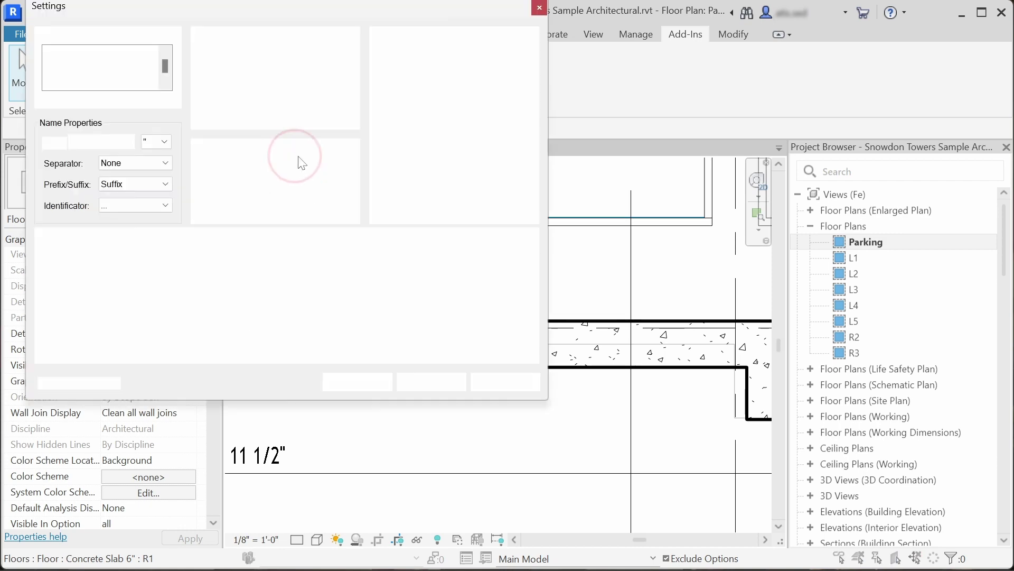
{"action": "left_click_drag", "start_coordinate": [251, 5], "coordinate": [394, 67]}
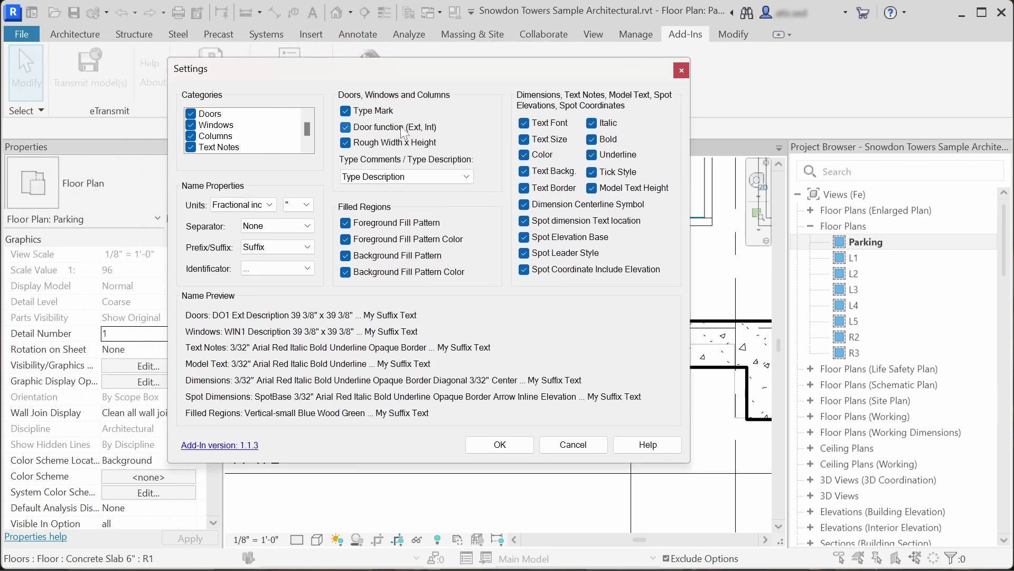
{"action": "mouse_move", "coordinate": [381, 149]}
{"action": "mouse_move", "coordinate": [571, 246]}
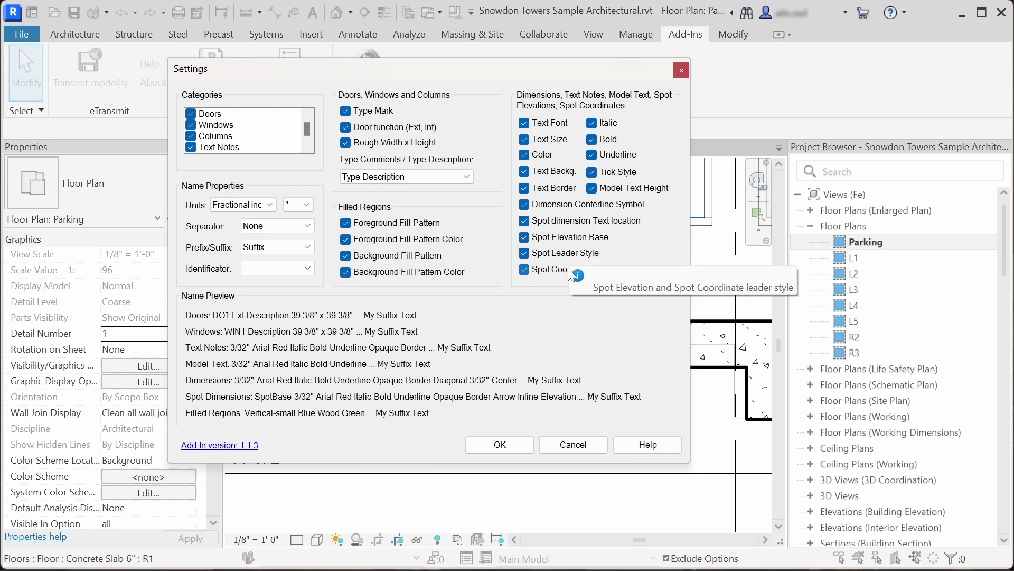
{"action": "mouse_move", "coordinate": [616, 174]}
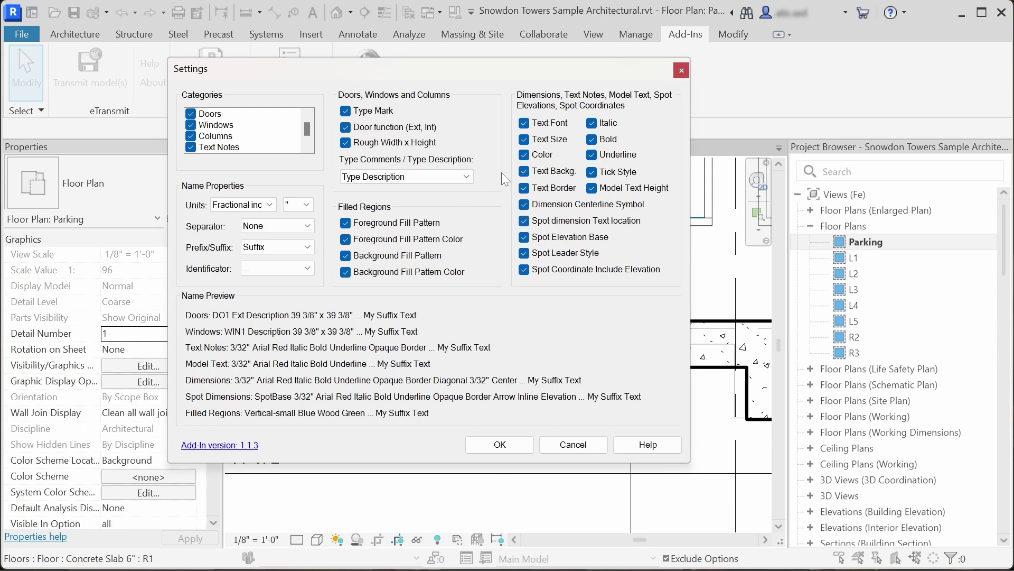
Toggle Text Size and Text Font off and back on, review Separator choices, and confirm the settings
{"action": "left_click", "coordinate": [524, 140]}
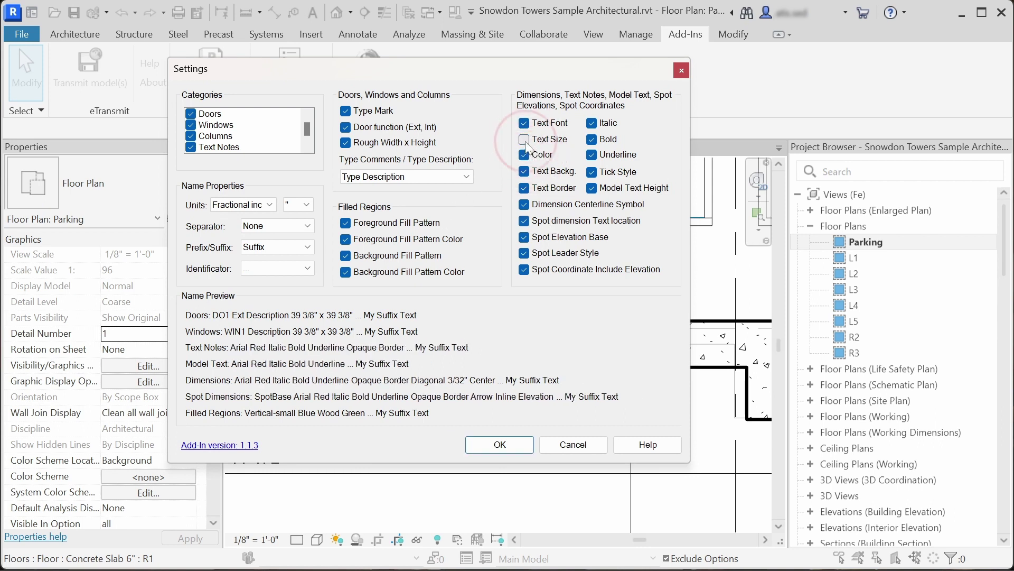
{"action": "left_click", "coordinate": [524, 140]}
{"action": "left_click", "coordinate": [525, 124]}
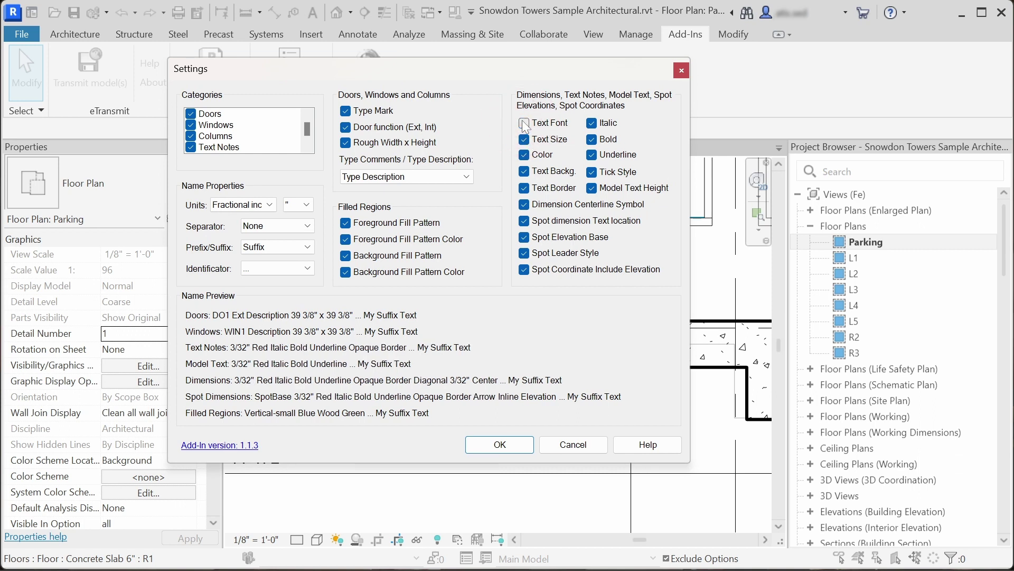
{"action": "left_click", "coordinate": [524, 124]}
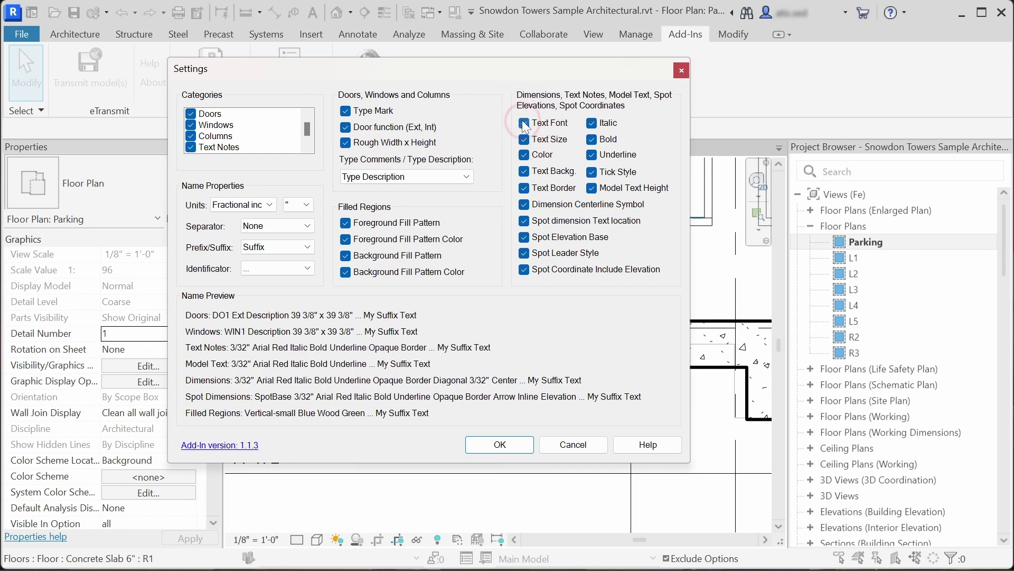
{"action": "left_click", "coordinate": [266, 228]}
{"action": "left_click", "coordinate": [518, 445]}
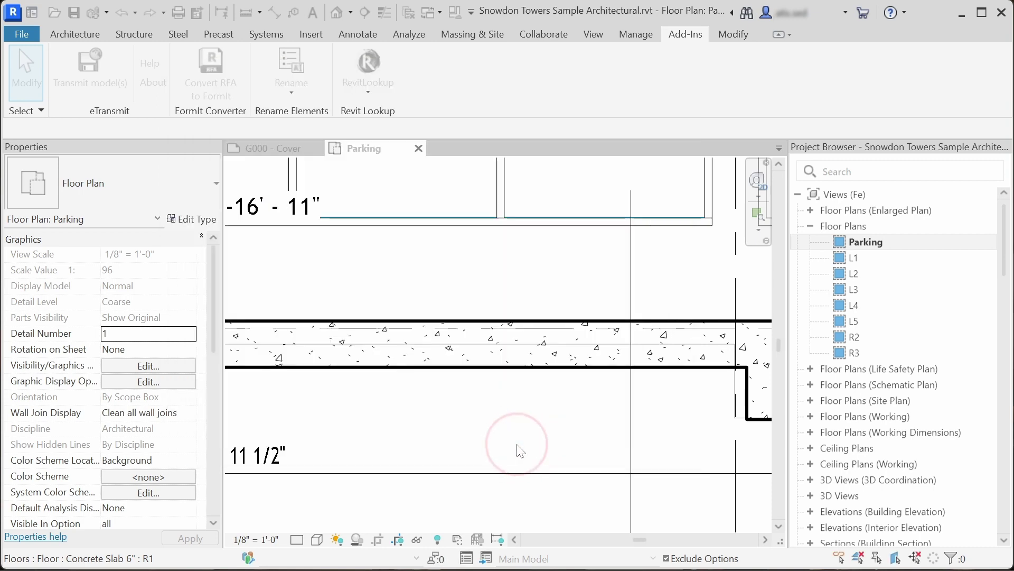
Open Keyboard Shortcuts customization from Options > User Interface
{"action": "left_click", "coordinate": [509, 303]}
{"action": "key", "text": "Escape"}
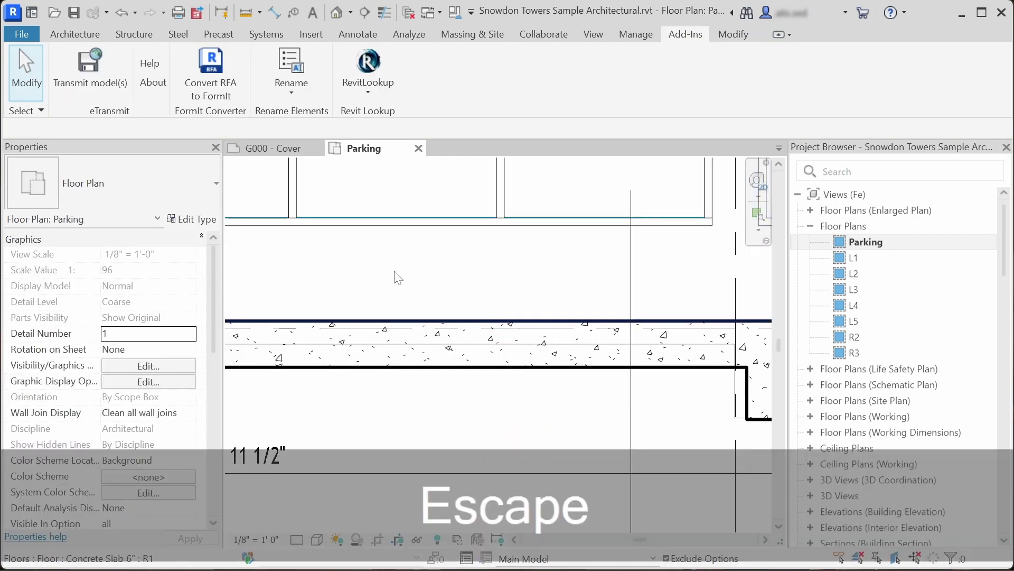
{"action": "left_click", "coordinate": [22, 37]}
{"action": "left_click", "coordinate": [258, 434]}
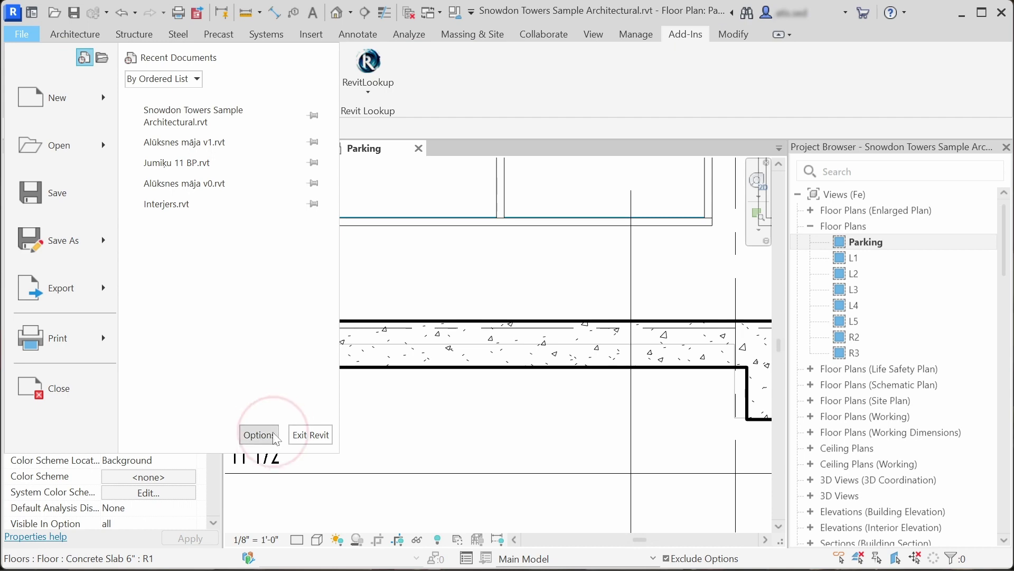
{"action": "left_click_drag", "start_coordinate": [400, 119], "coordinate": [307, 26]}
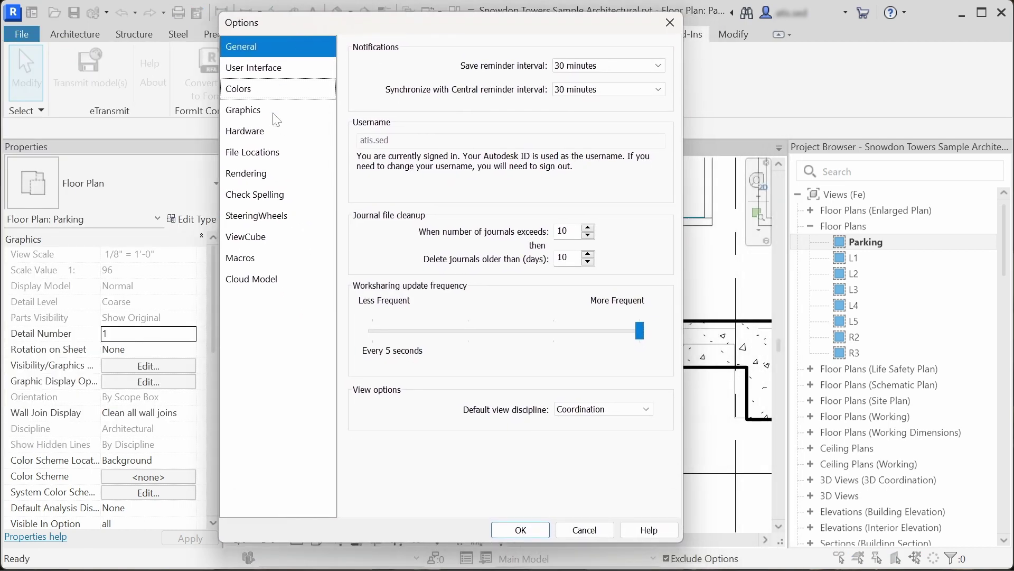
{"action": "left_click", "coordinate": [271, 77]}
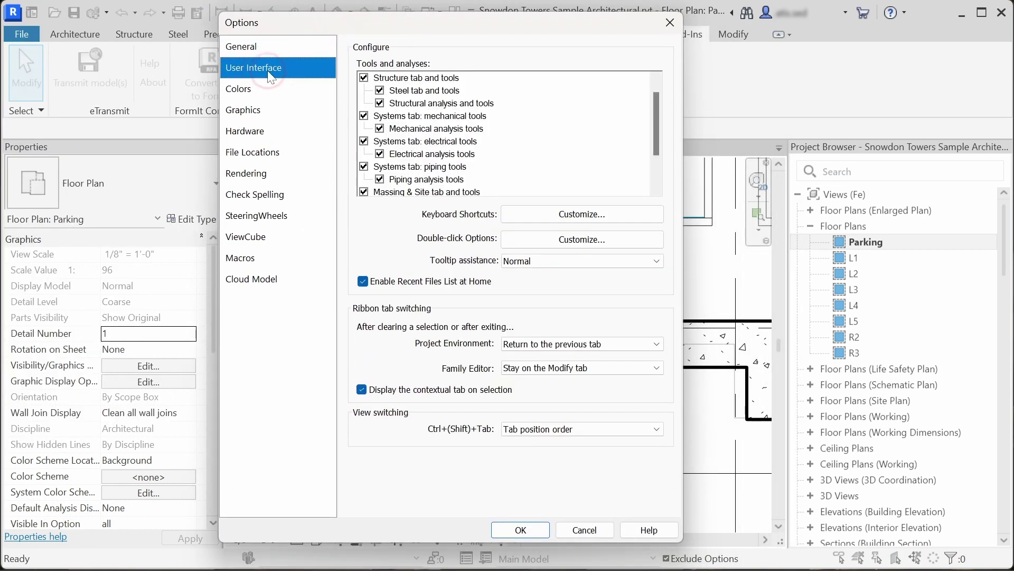
{"action": "left_click", "coordinate": [520, 213]}
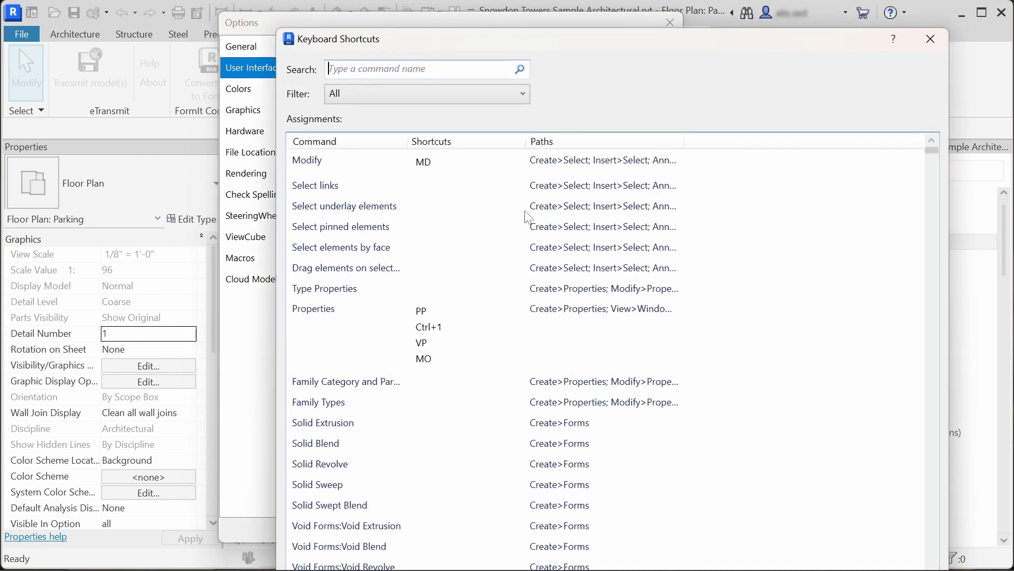
{"action": "left_click_drag", "start_coordinate": [440, 33], "coordinate": [255, 48]}
Search 'rename', assign shortcut RNM to Split:Rename, and confirm both dialogs
{"action": "left_click", "coordinate": [238, 86]}
{"action": "type", "text": "rename"}
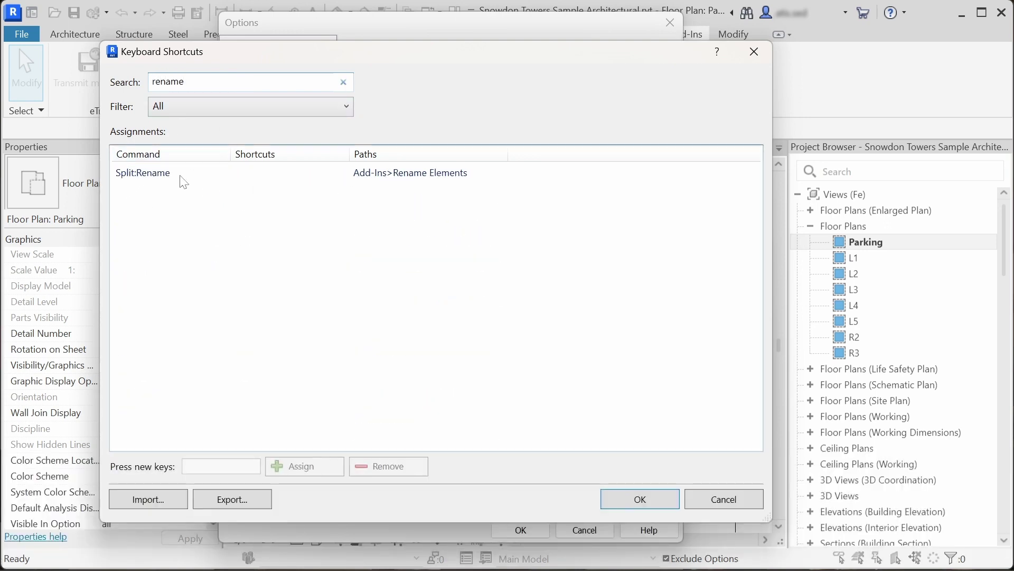
{"action": "left_click", "coordinate": [271, 172]}
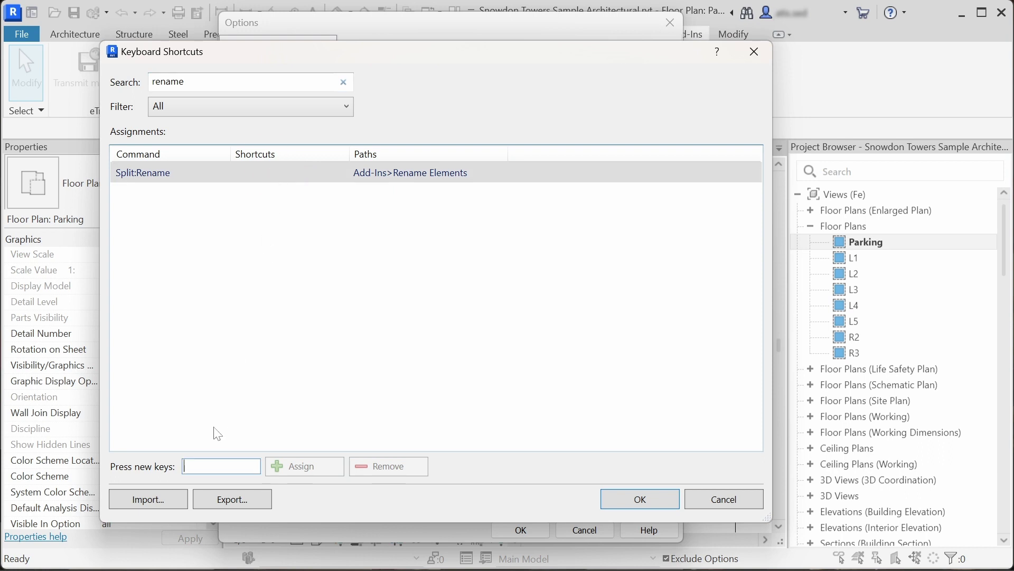
{"action": "left_click", "coordinate": [216, 467]}
{"action": "type", "text": "RNM"}
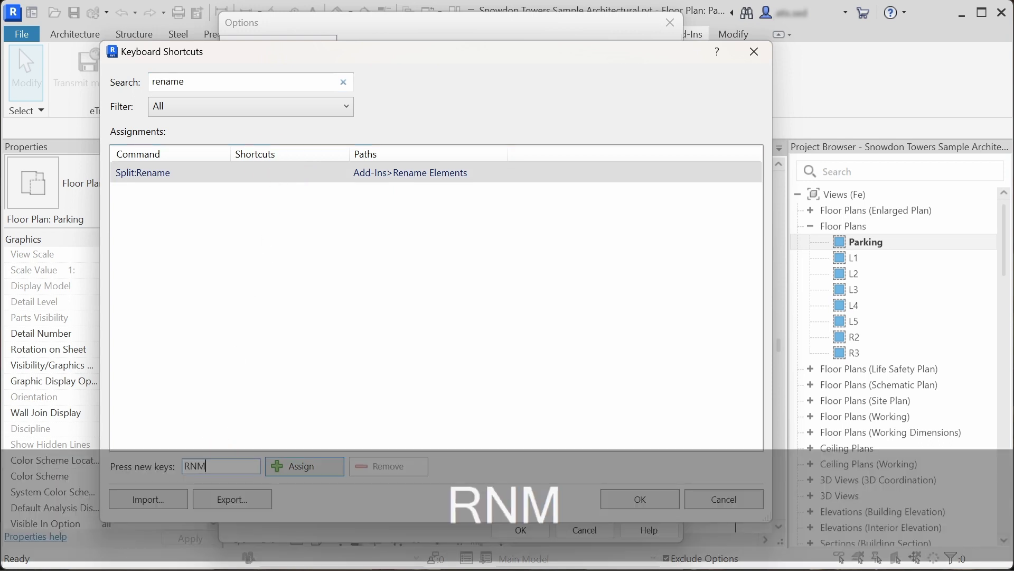
{"action": "left_click", "coordinate": [292, 467]}
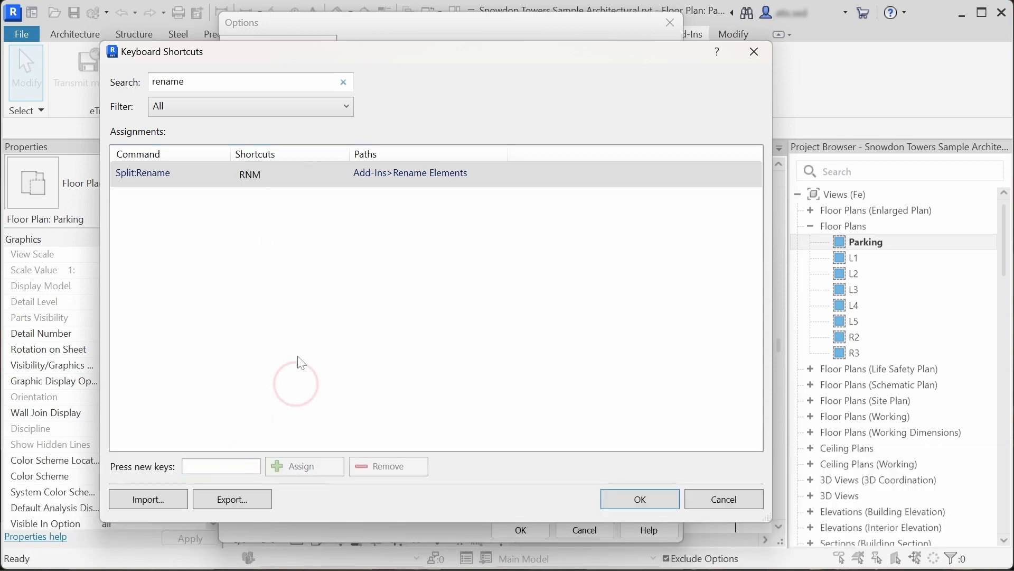
{"action": "left_click", "coordinate": [640, 498]}
{"action": "left_click", "coordinate": [521, 530]}
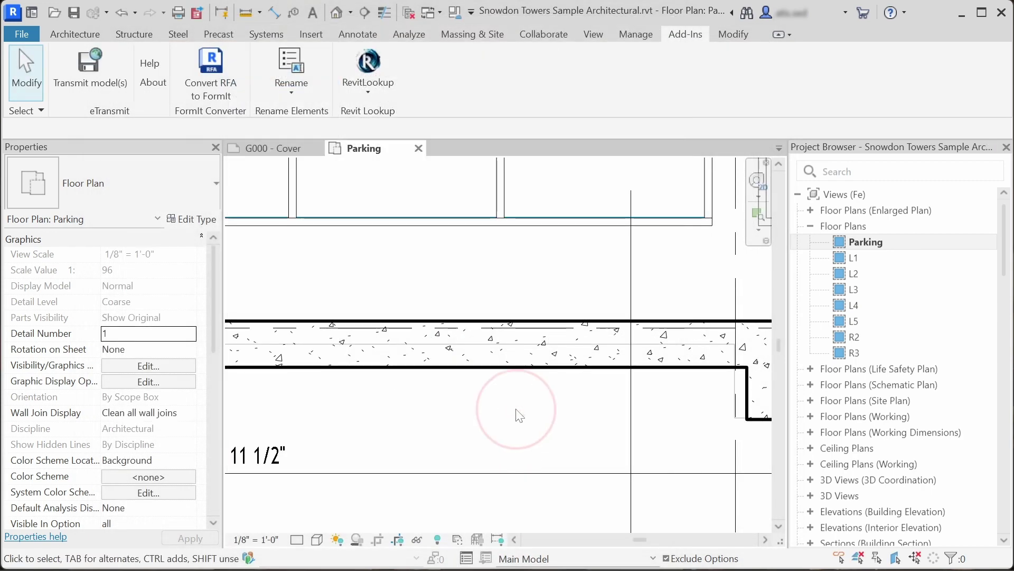
Place a new door similar to S20 (CS) in the wall beside it
{"action": "key", "text": "Escape"}
{"action": "scroll", "coordinate": [519, 415], "scroll_direction": "down", "scroll_amount": 3}
{"action": "key", "text": "Escape"}
{"action": "middle_click_drag", "start_coordinate": [688, 239], "coordinate": [711, 226]}
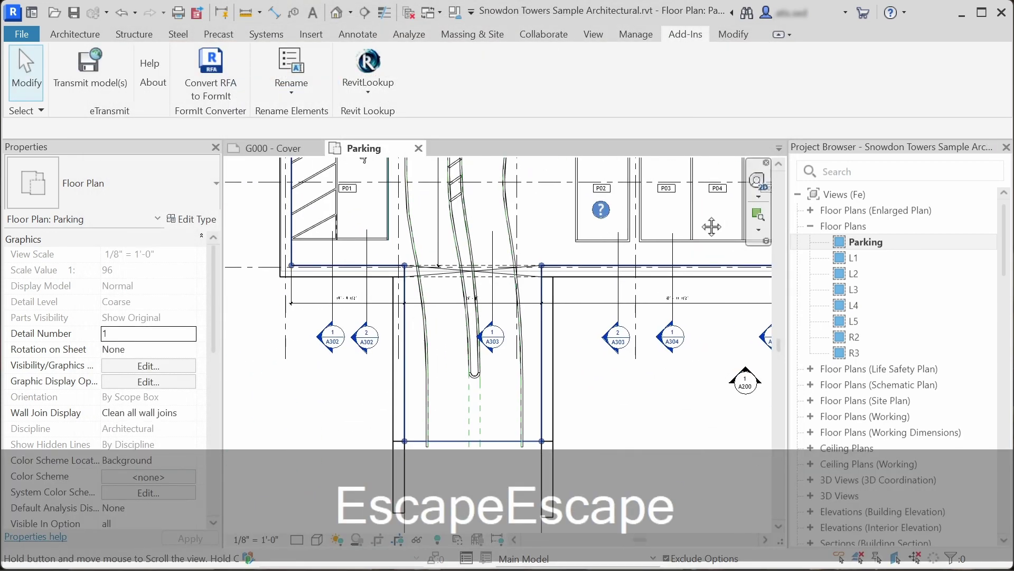
{"action": "scroll", "coordinate": [712, 226], "scroll_direction": "down", "scroll_amount": 2}
{"action": "middle_click_drag", "start_coordinate": [581, 296], "coordinate": [468, 416]}
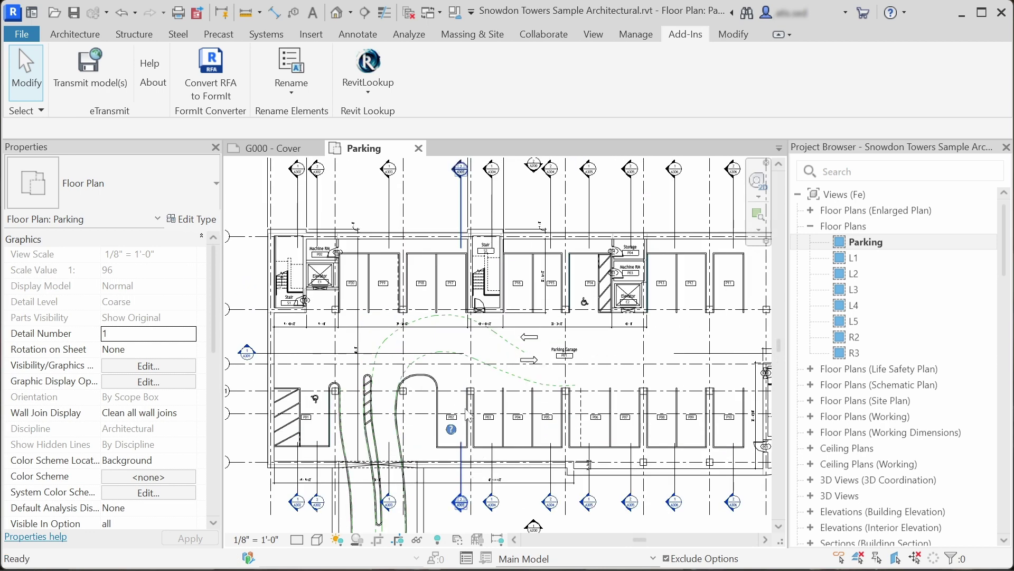
{"action": "scroll", "coordinate": [480, 296], "scroll_direction": "up", "scroll_amount": 5}
{"action": "left_click", "coordinate": [497, 406]}
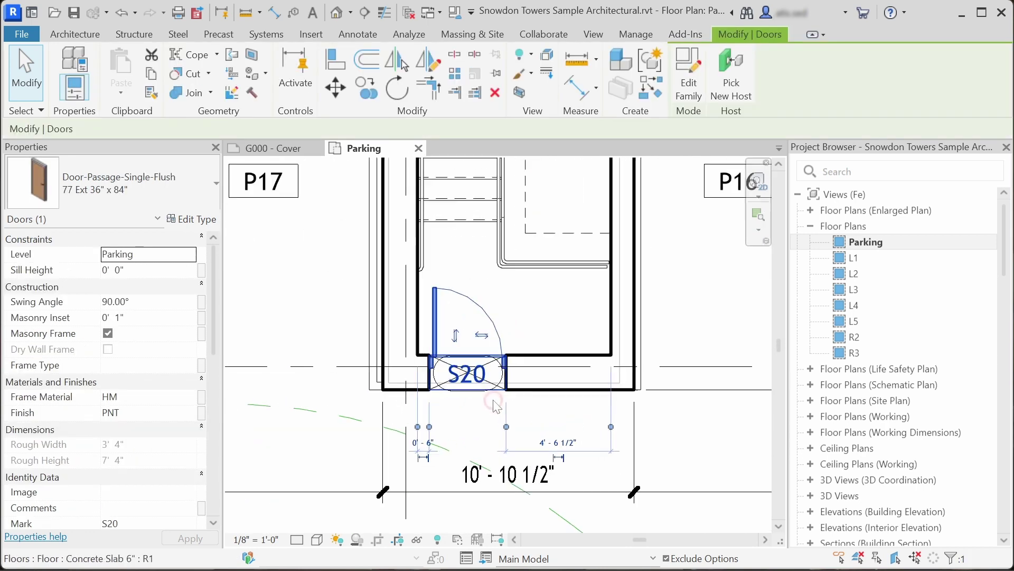
{"action": "scroll", "coordinate": [493, 400], "scroll_direction": "up", "scroll_amount": 1}
{"action": "key", "text": "c"}
{"action": "key", "text": "s"}
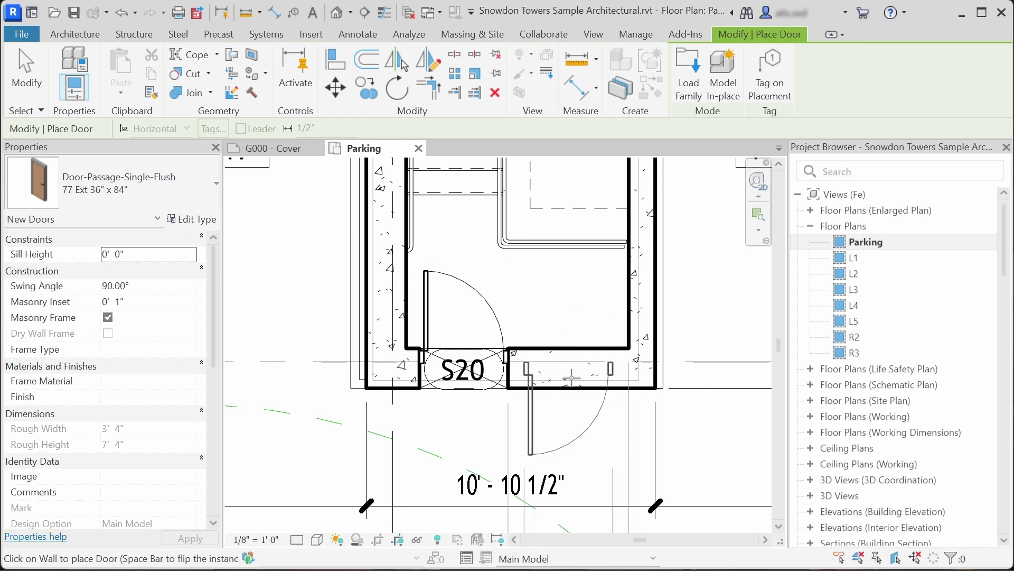
{"action": "left_click", "coordinate": [569, 383]}
{"action": "key", "text": "Escape"}
{"action": "key", "text": "Escape"}
Duplicate the new door's type as 77 Ext 36" x 84" 2 and set its width to 4' 0"
{"action": "left_click", "coordinate": [588, 438]}
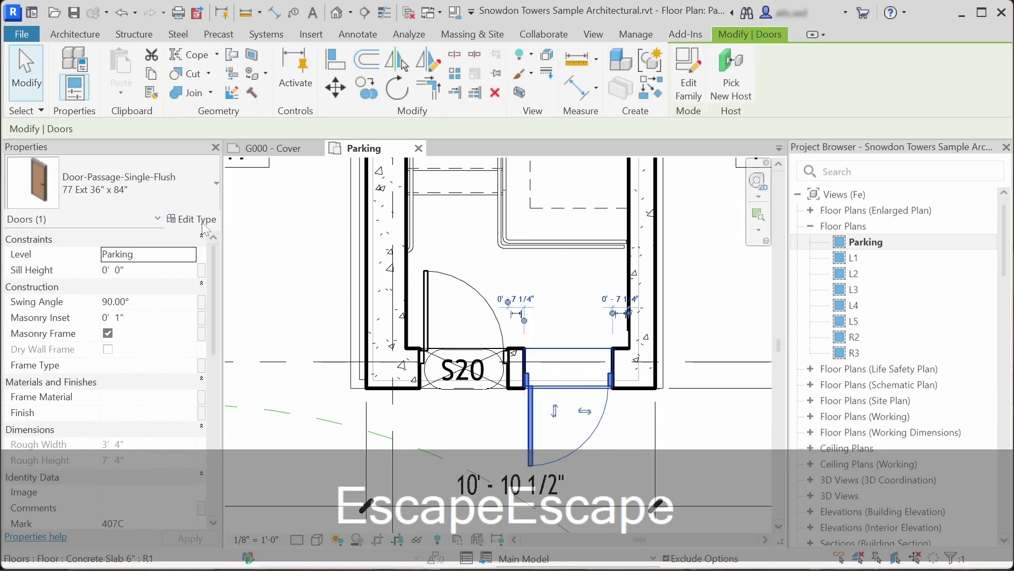
{"action": "left_click", "coordinate": [193, 219]}
{"action": "left_click", "coordinate": [558, 108]}
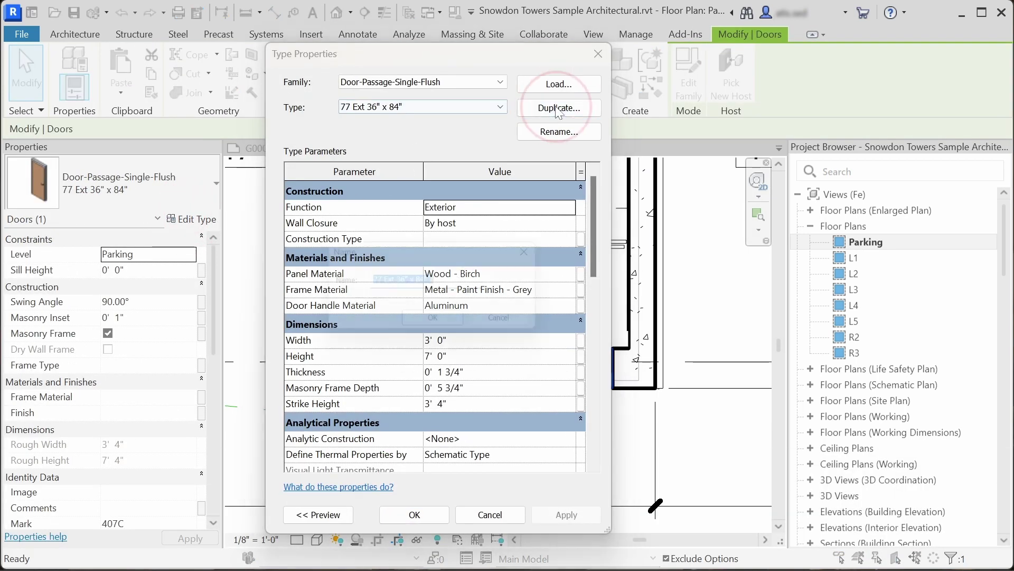
{"action": "left_click", "coordinate": [440, 326]}
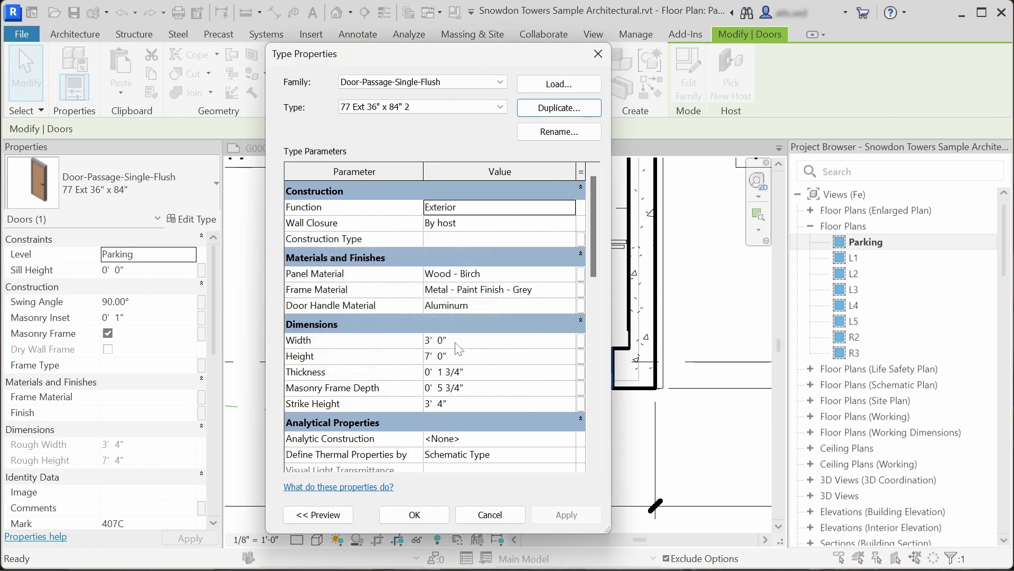
{"action": "left_click", "coordinate": [434, 338]}
{"action": "type", "text": "5"}
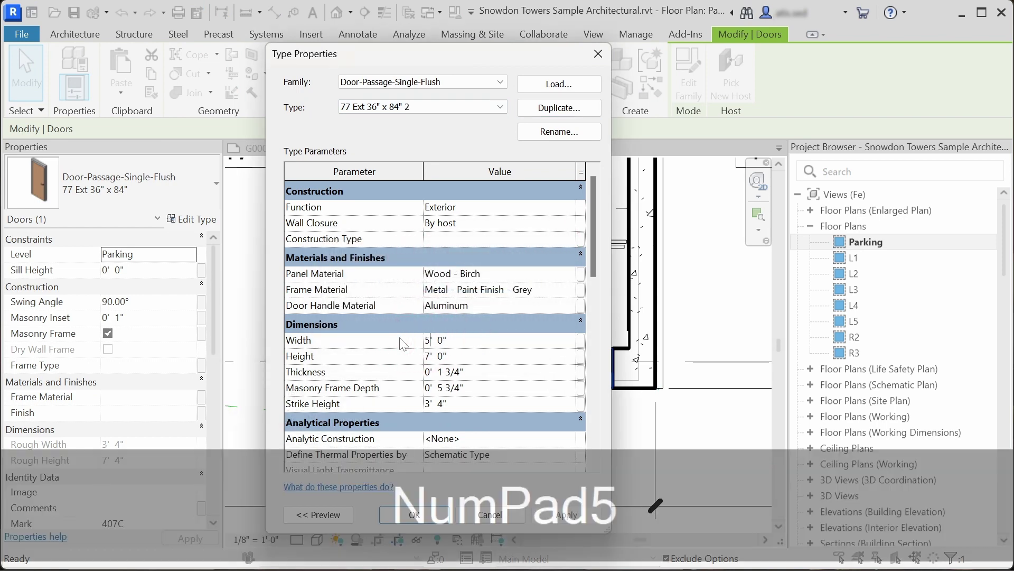
{"action": "key", "text": "BackSpace"}
{"action": "type", "text": "4"}
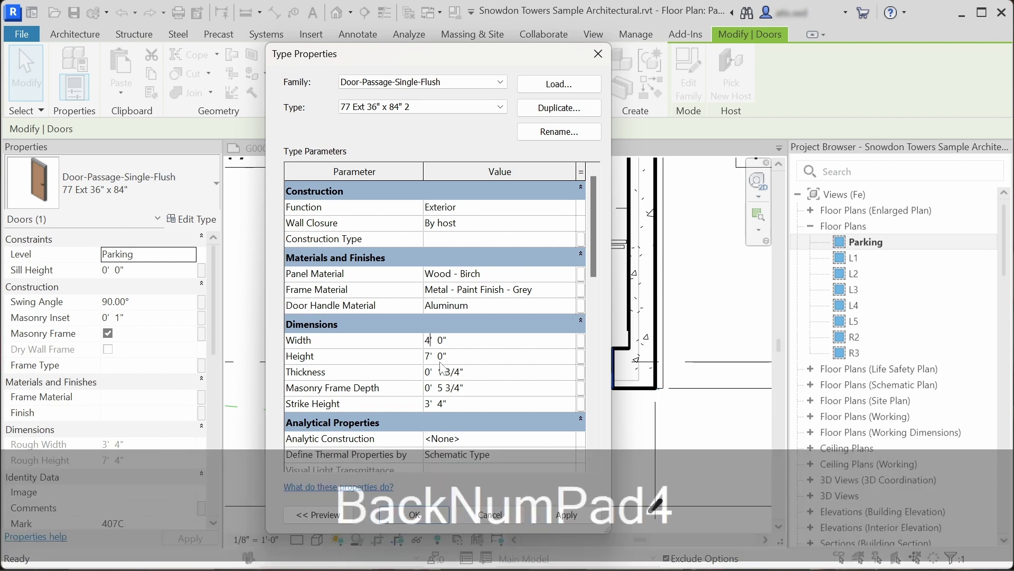
{"action": "left_click", "coordinate": [415, 514]}
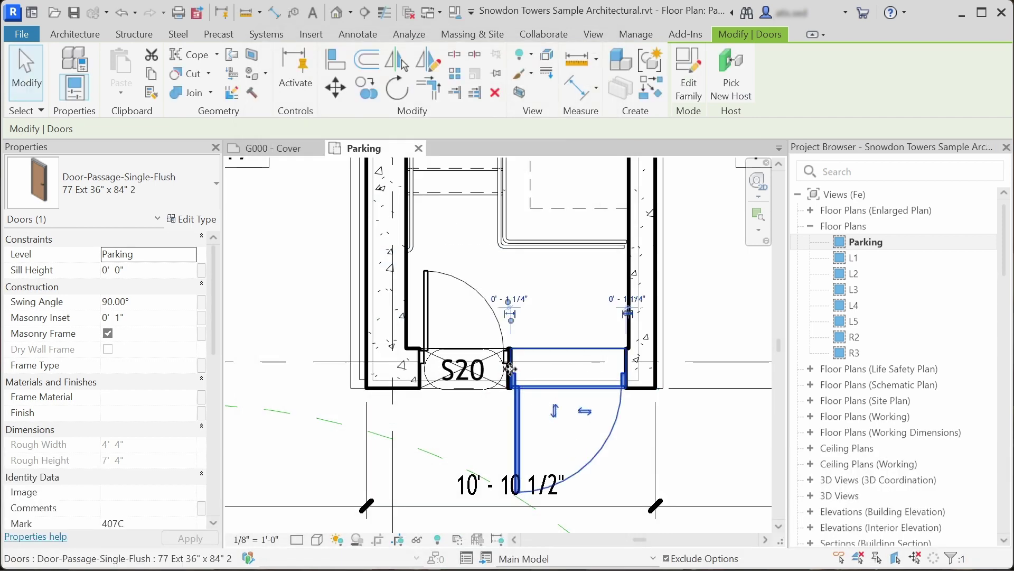
{"action": "key", "text": "Escape"}
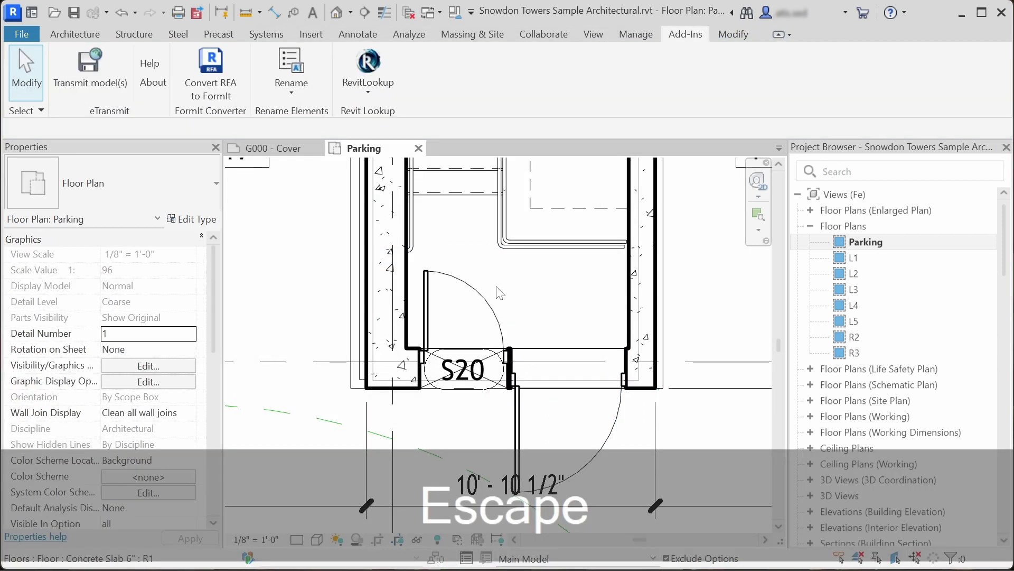
Run RNM to rename the new door type to '83 Ext 48" x 84"'
{"action": "key", "text": "r"}
{"action": "key", "text": "n"}
{"action": "key", "text": "m"}
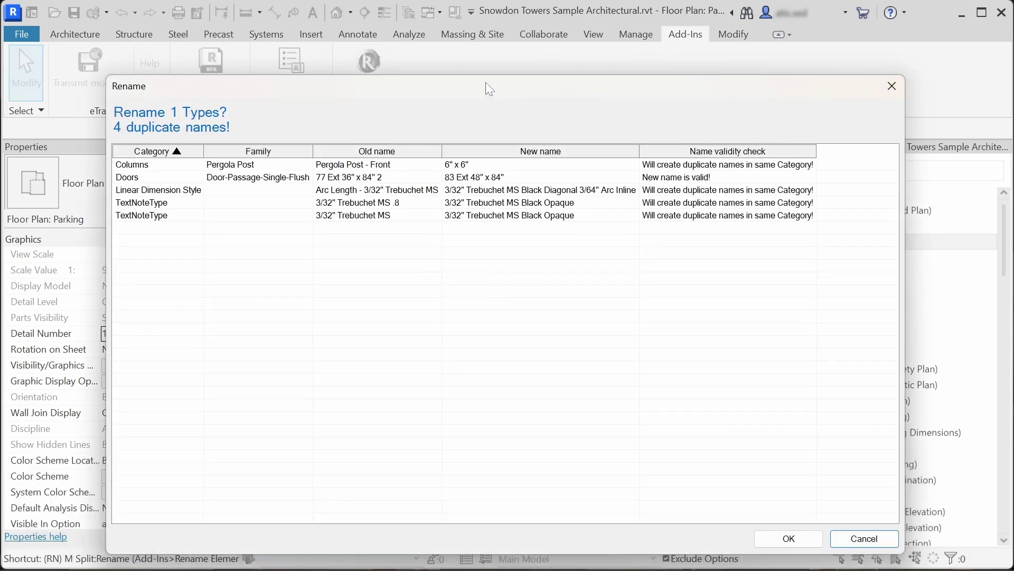
{"action": "left_click_drag", "start_coordinate": [486, 81], "coordinate": [457, 37]}
{"action": "left_click", "coordinate": [749, 490]}
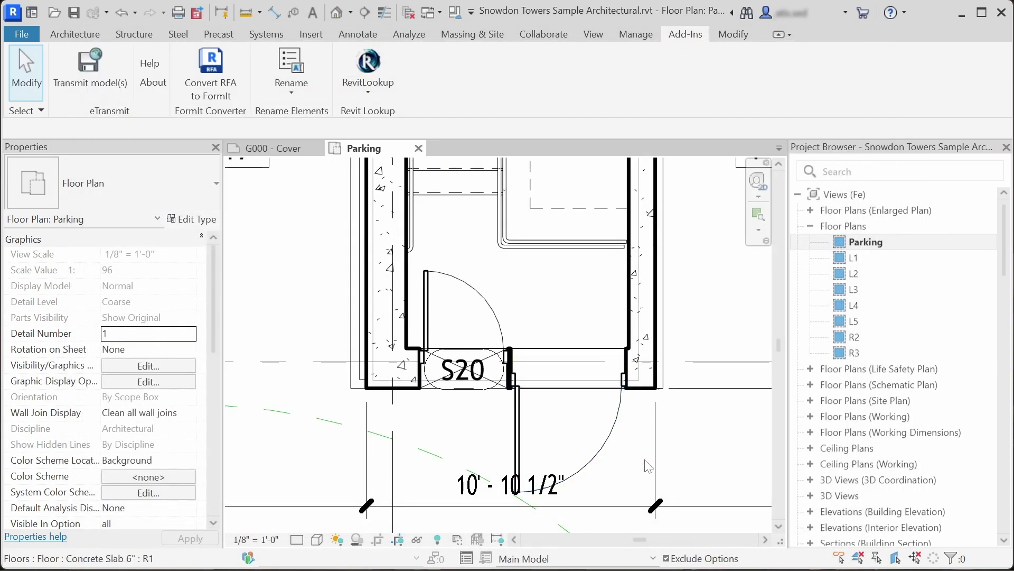
Select the new door beside S20 and delete it
{"action": "left_click", "coordinate": [606, 443]}
{"action": "key", "text": "Escape"}
{"action": "left_click", "coordinate": [606, 440]}
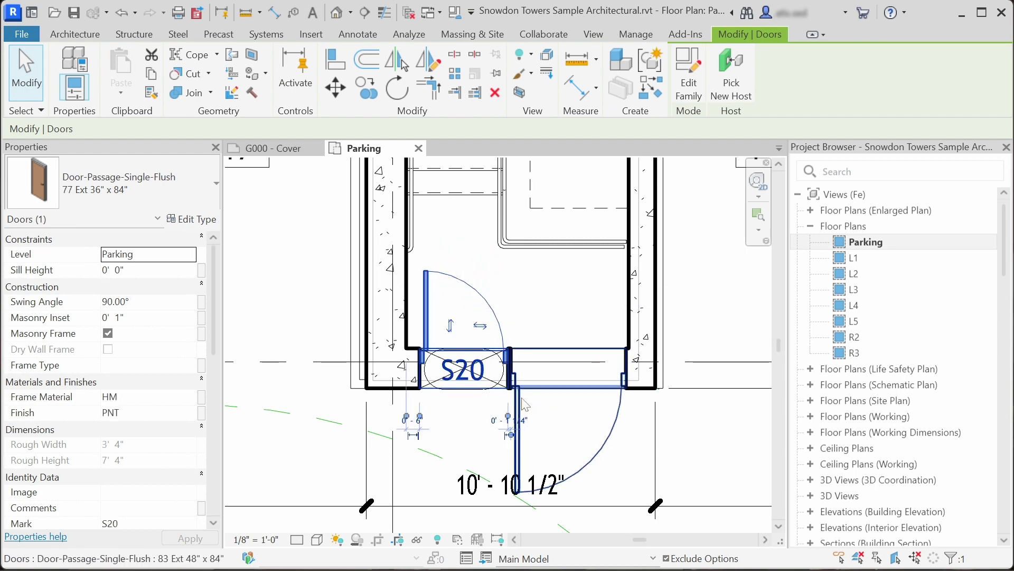
{"action": "left_click", "coordinate": [523, 349]}
{"action": "key", "text": "Escape"}
{"action": "left_click", "coordinate": [523, 349]}
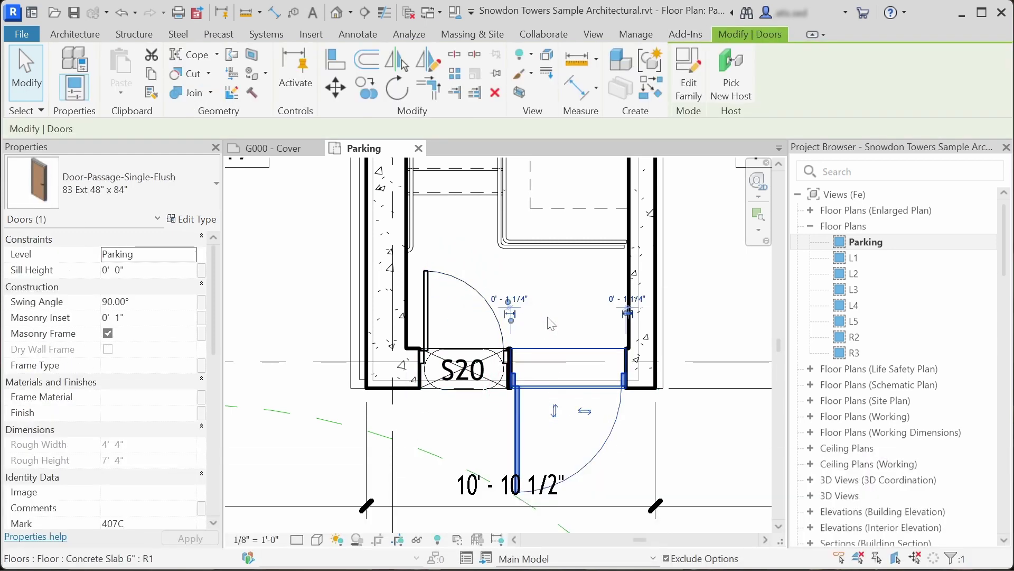
{"action": "key", "text": "Delete"}
{"action": "scroll", "coordinate": [460, 317], "scroll_direction": "down", "scroll_amount": 3}
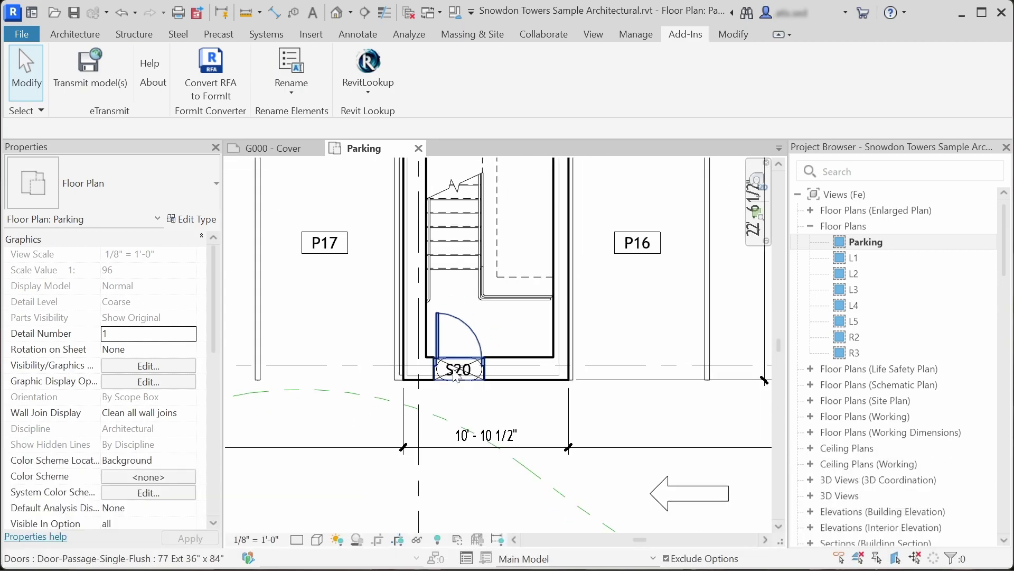